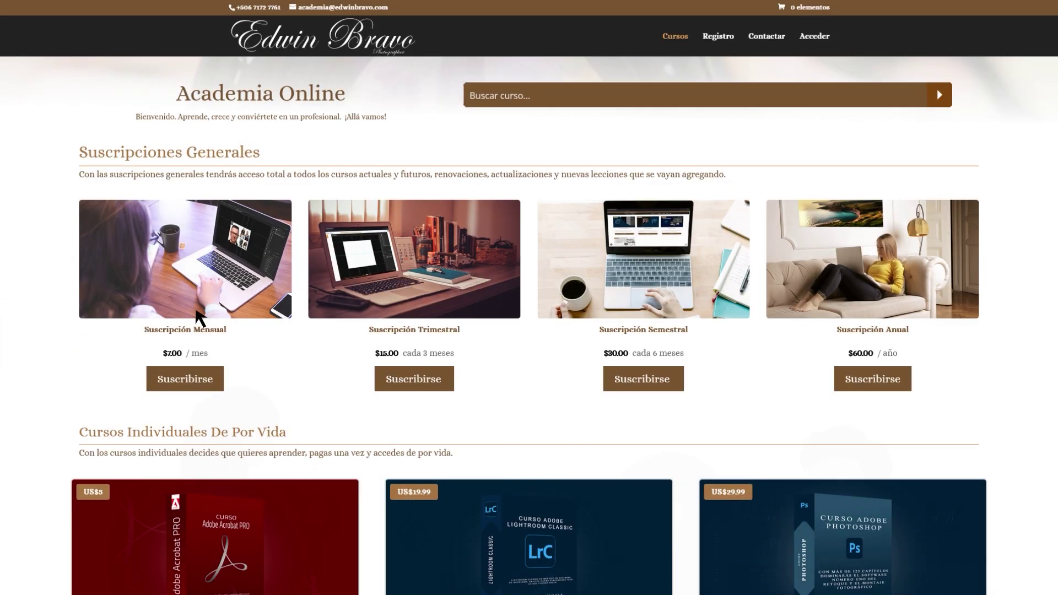
- Open the Suscripción Mensual page and scroll down through its details
{"action": "left_click", "coordinate": [199, 309]}
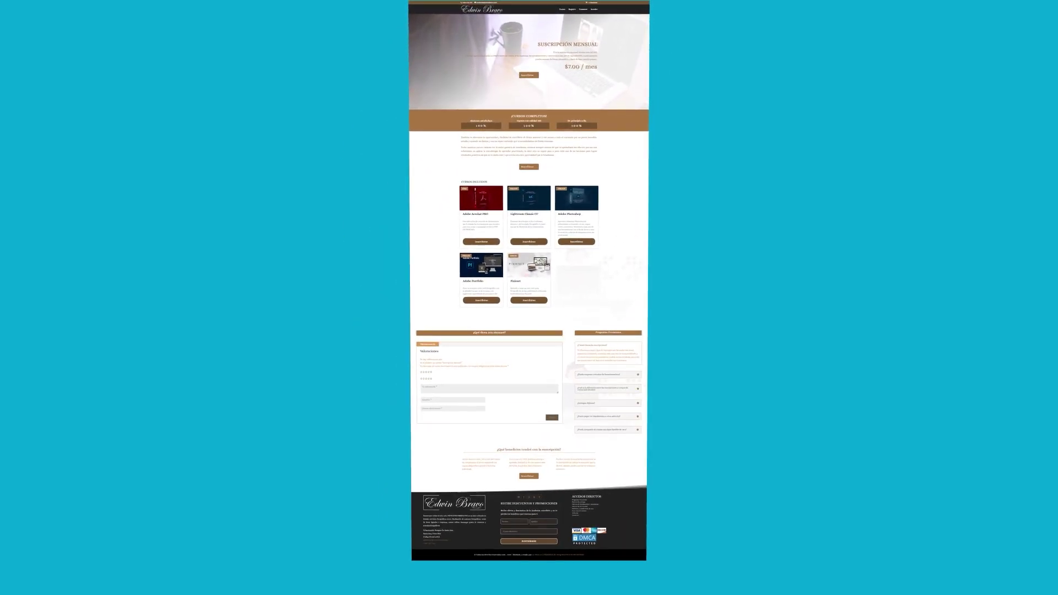
{"action": "scroll", "coordinate": [942, 524], "scroll_direction": "down", "scroll_amount": 3}
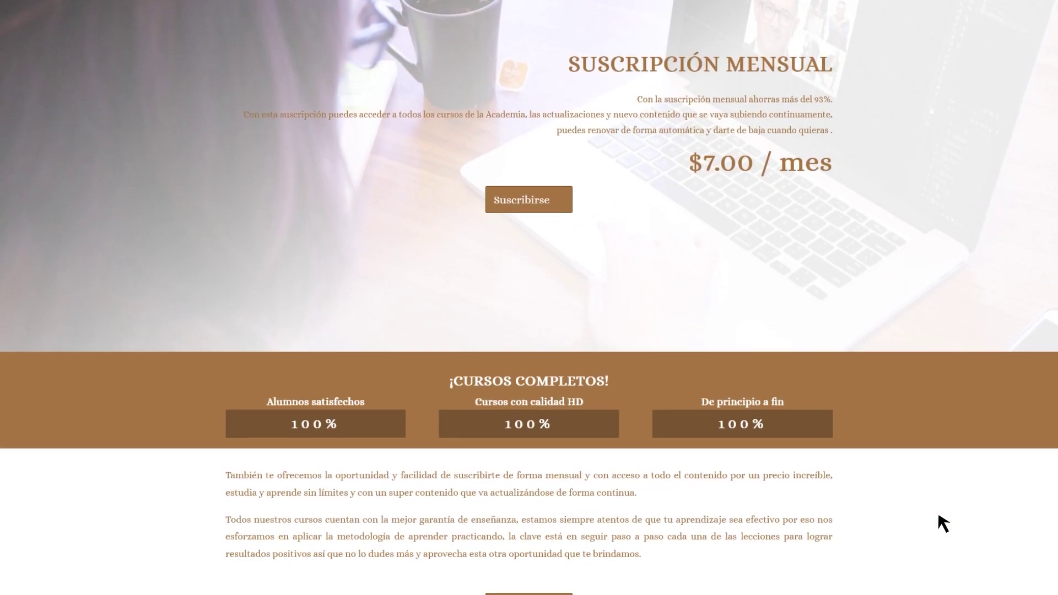
{"action": "scroll", "coordinate": [938, 515], "scroll_direction": "down", "scroll_amount": 15}
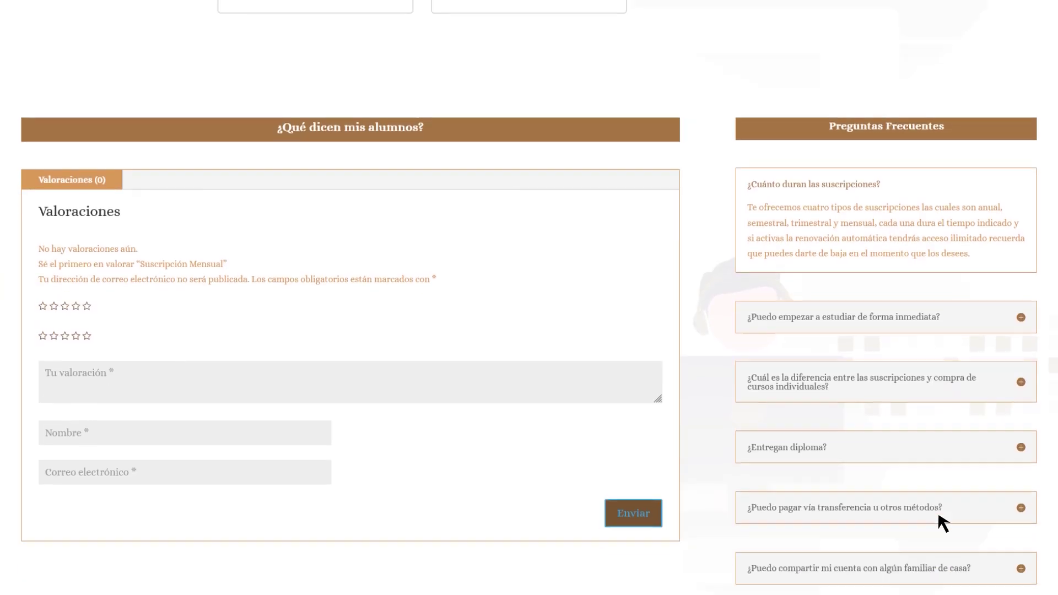
{"action": "scroll", "coordinate": [938, 517], "scroll_direction": "down", "scroll_amount": 10}
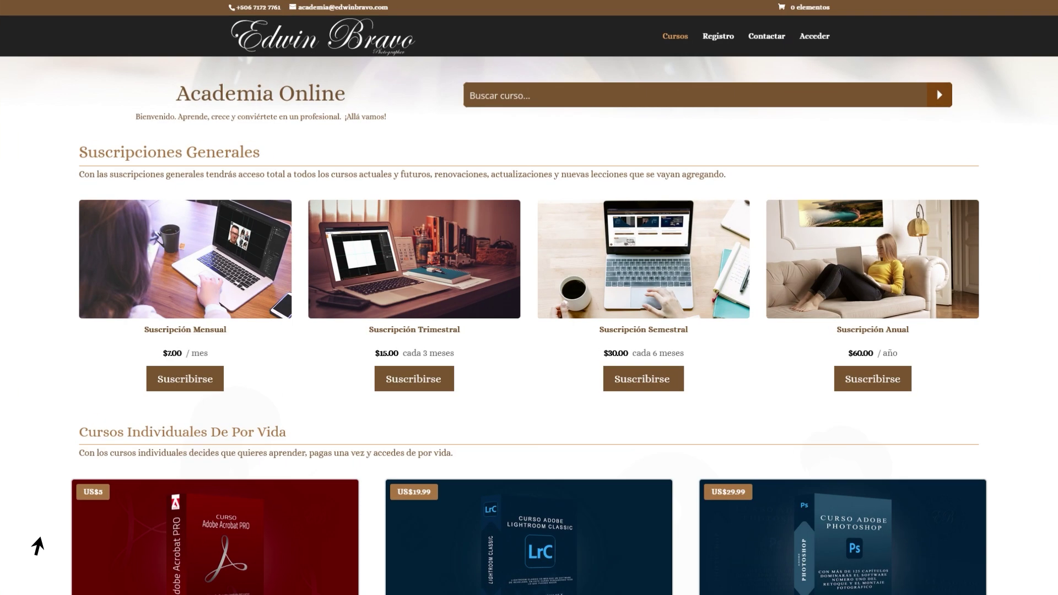
- Sign in to the academy account with its e-mail and password
{"action": "left_click", "coordinate": [814, 41]}
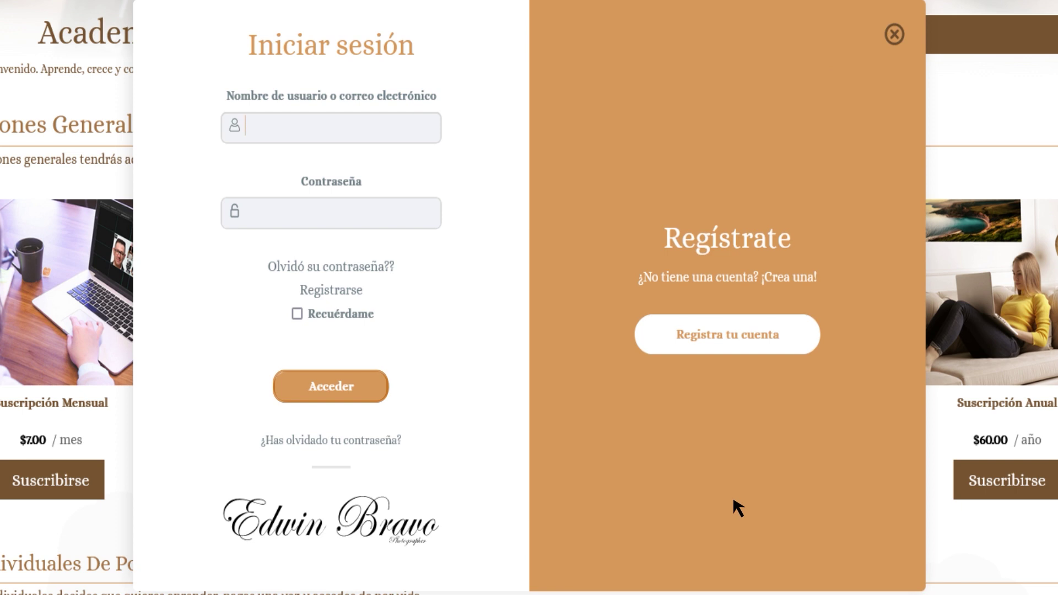
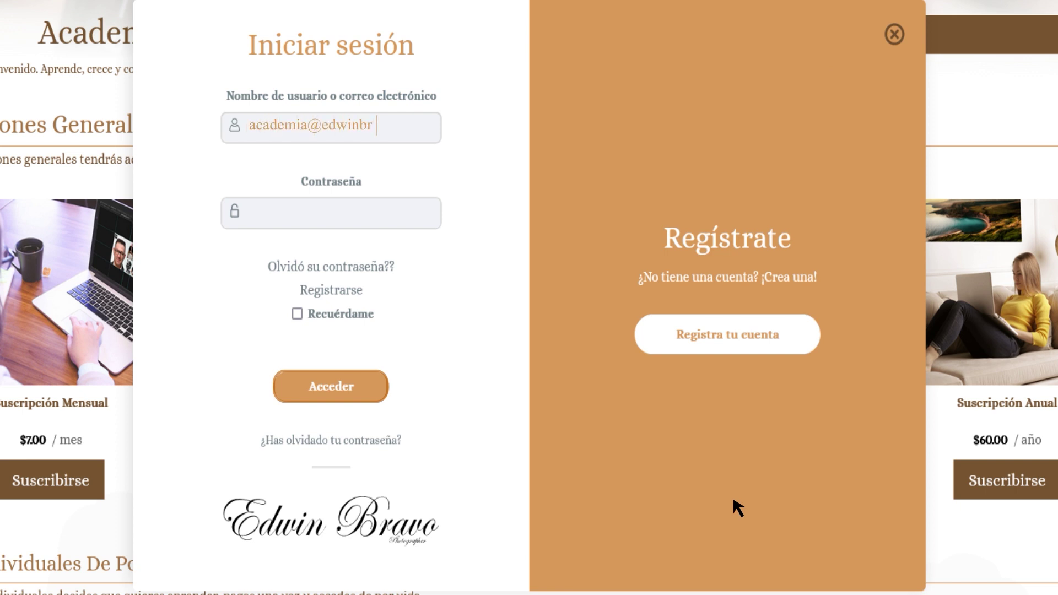
{"action": "left_click", "coordinate": [383, 393]}
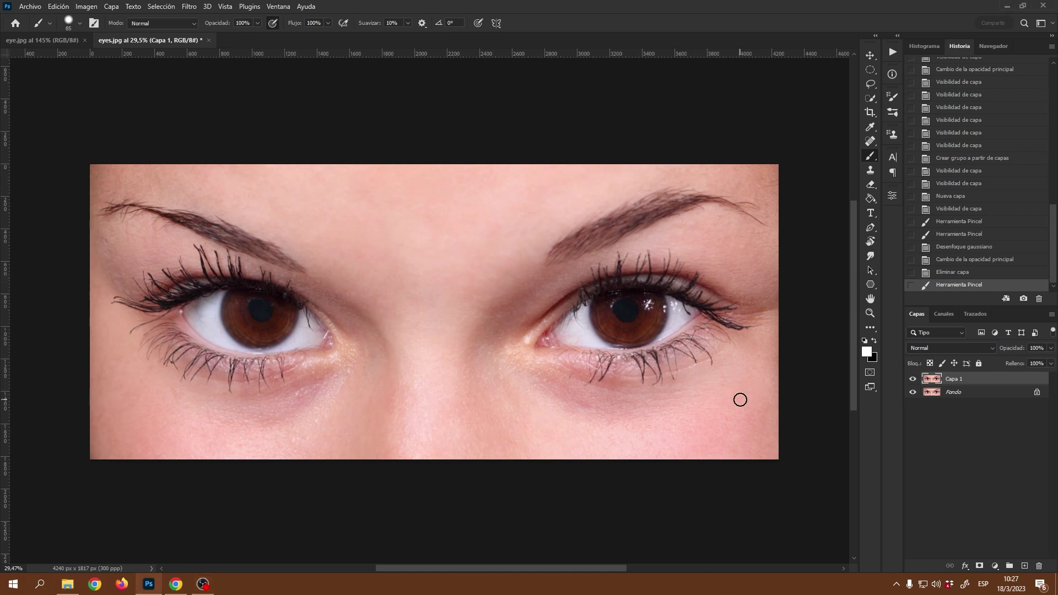
- Return to the eyes.jpg document showing Capa 1 above Fondo
{"action": "left_click_drag", "start_coordinate": [855, 254], "coordinate": [855, 262]}
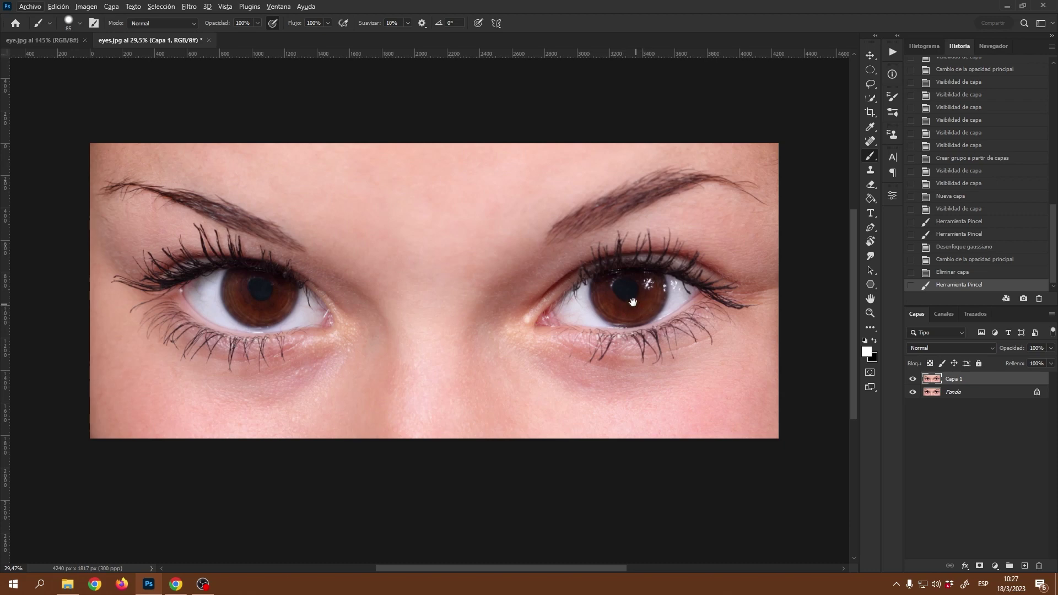
- Zoom into the right eye, reselect Capa 1 over Fondo, and pick the Shape tool
{"action": "left_click_drag", "start_coordinate": [633, 302], "coordinate": [645, 302]}
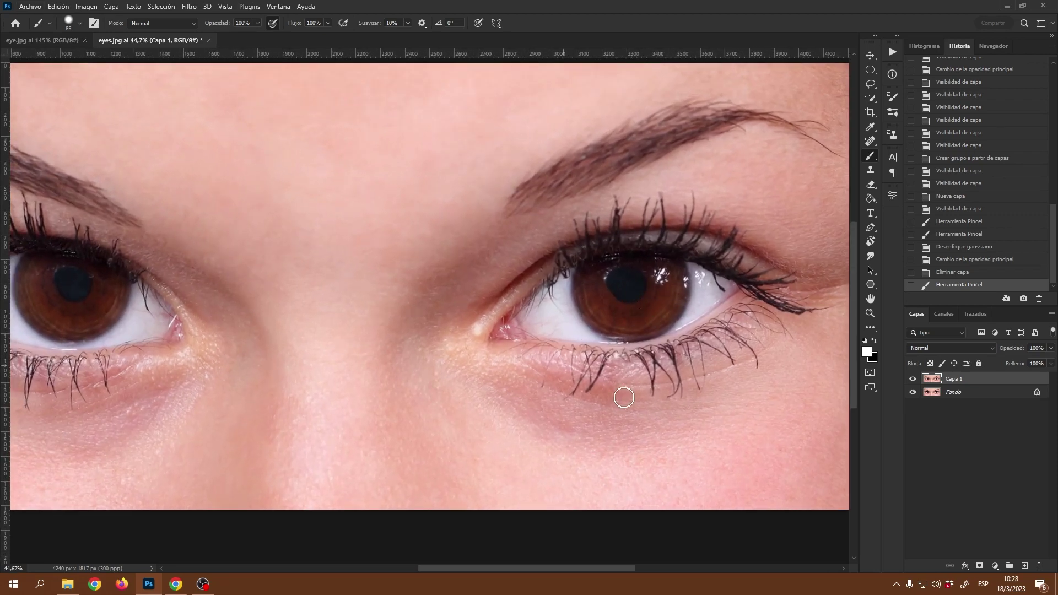
{"action": "left_click", "coordinate": [974, 383], "text": "ctrl"}
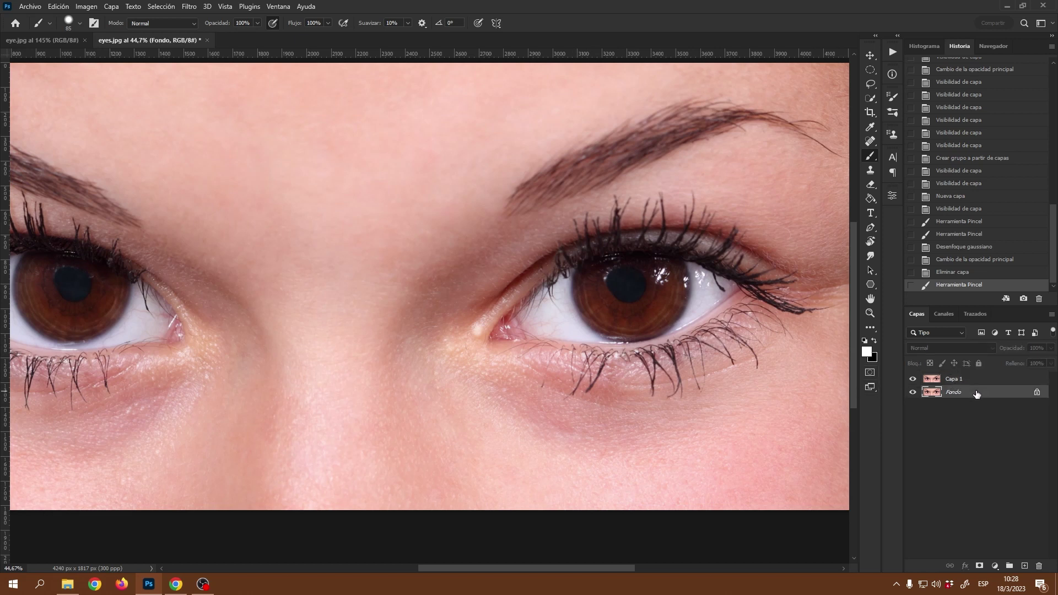
{"action": "left_click", "coordinate": [974, 383], "text": "ctrl"}
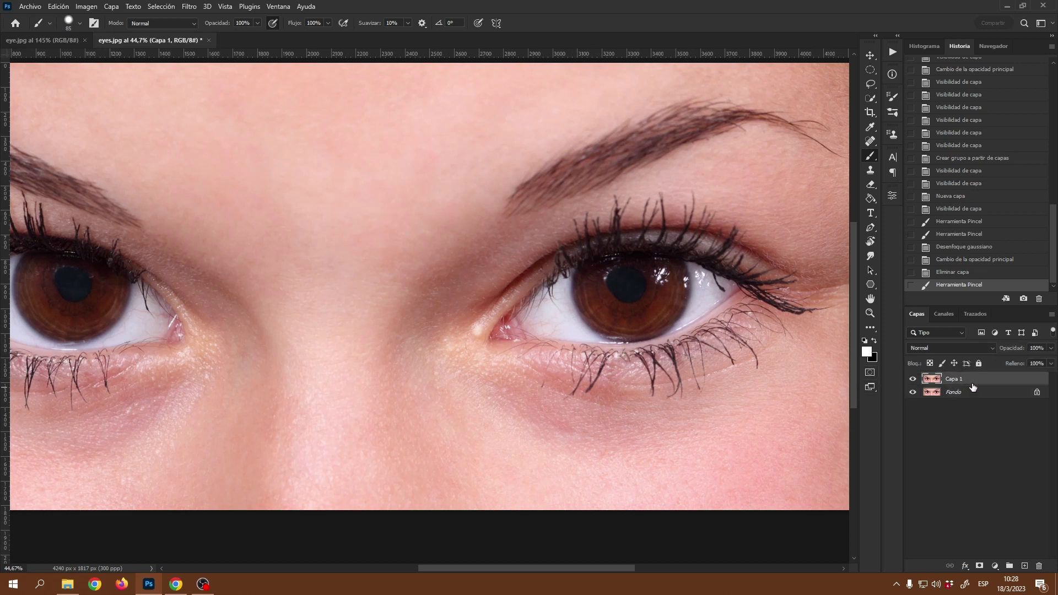
{"action": "left_click", "coordinate": [971, 393]}
{"action": "left_click", "coordinate": [971, 383]}
{"action": "left_click", "coordinate": [870, 284]}
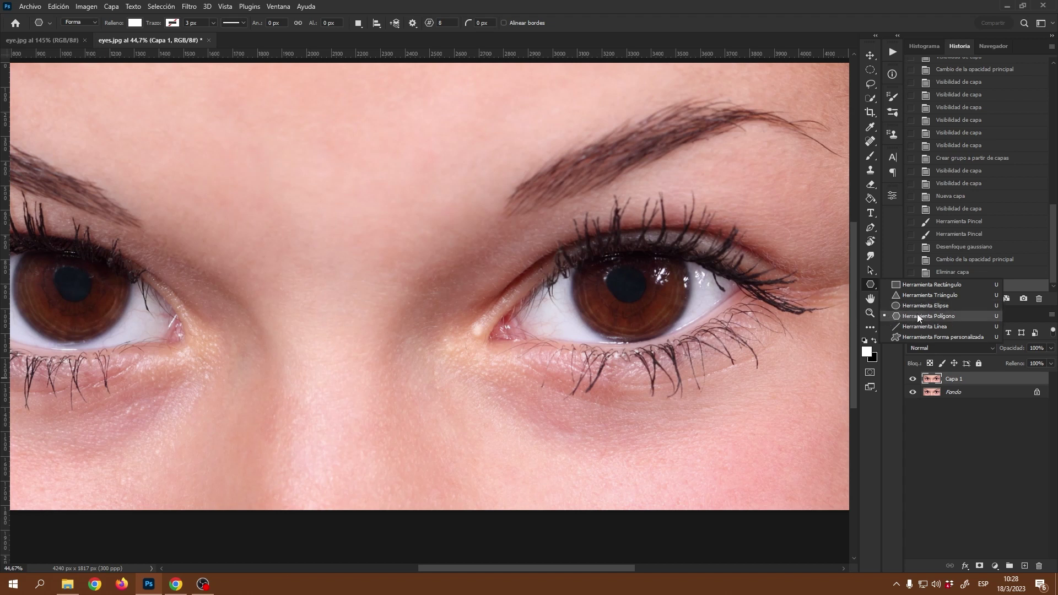
- Draw a white octagon, Polígono 1, about 334 px, over the right eye's inner corner
{"action": "left_click", "coordinate": [939, 317]}
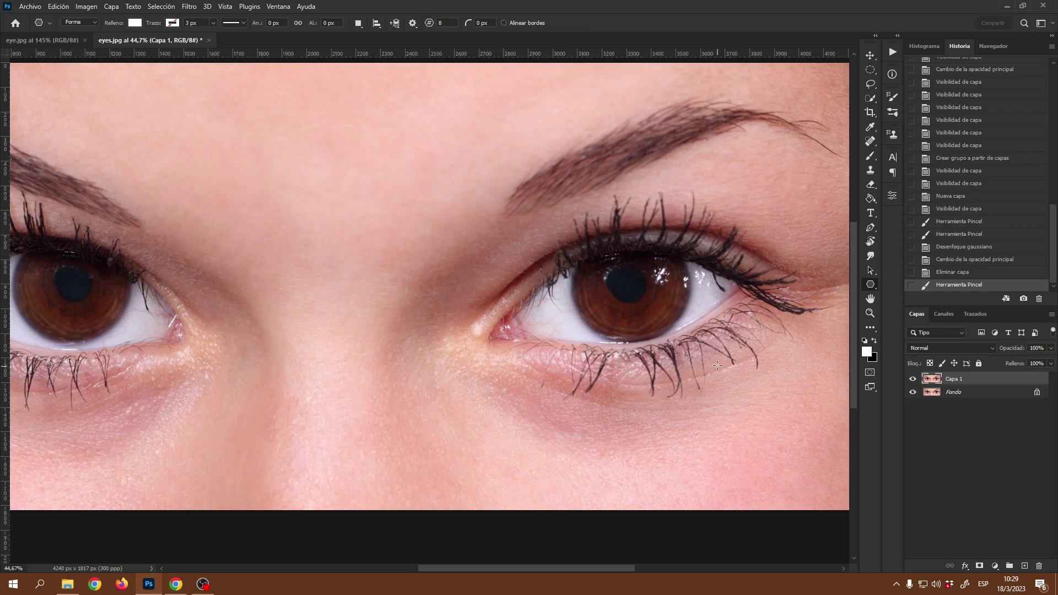
{"action": "scroll", "coordinate": [650, 306], "scroll_direction": "up", "scroll_amount": 2}
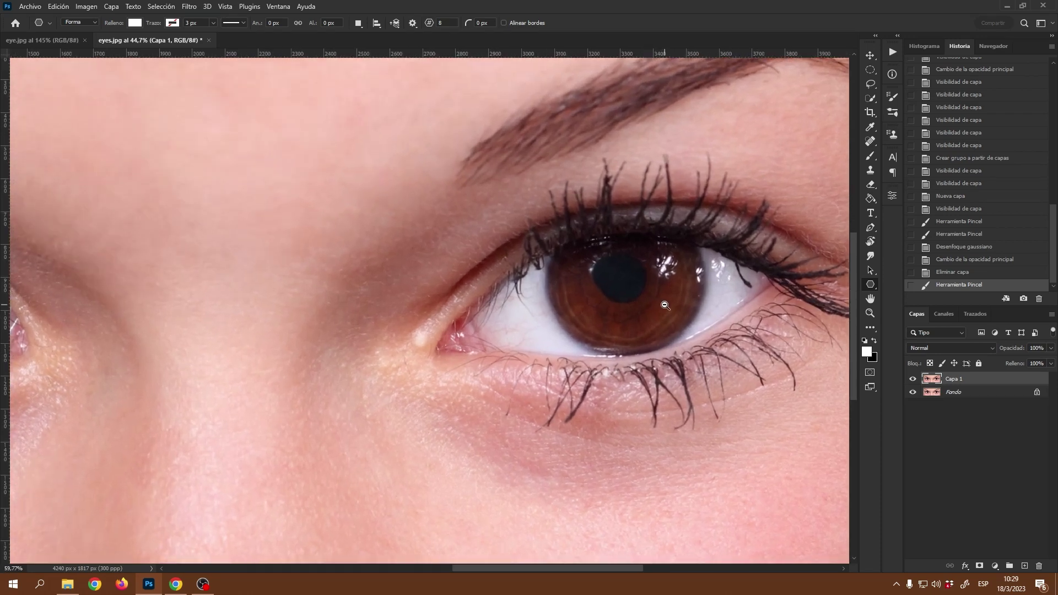
{"action": "scroll", "coordinate": [665, 305], "scroll_direction": "up", "scroll_amount": 3}
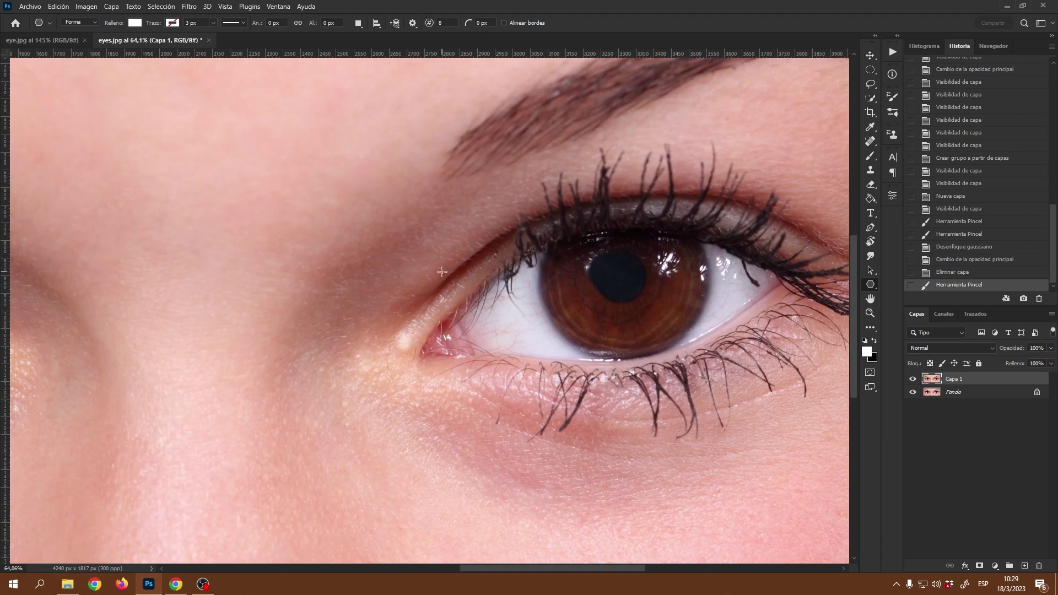
{"action": "left_click_drag", "start_coordinate": [442, 272], "coordinate": [570, 425]}
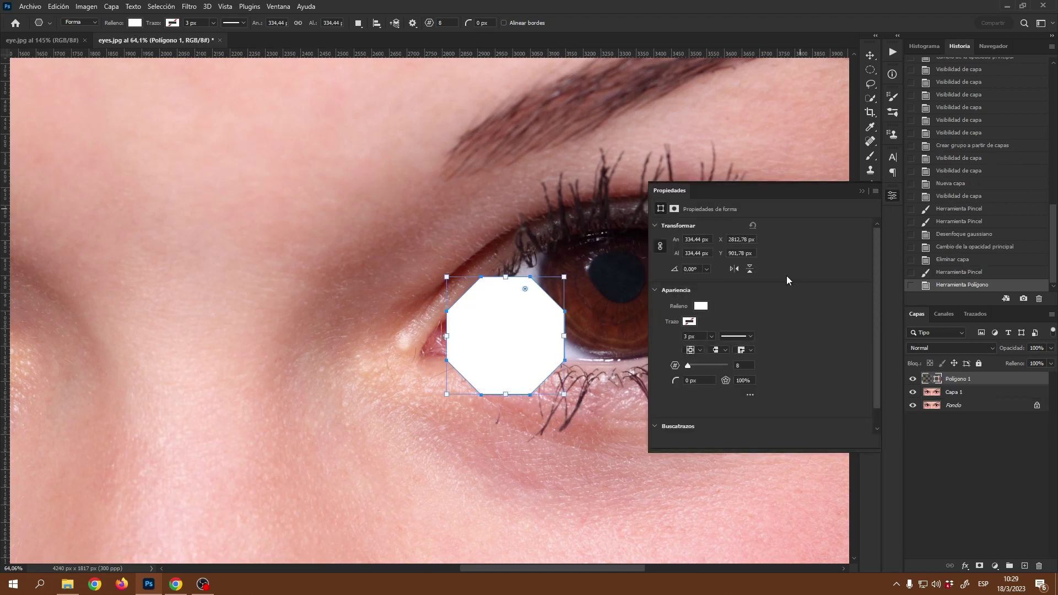
- Shrink the octagon proportionally to about 69 px and move it onto the iris's upper-left
{"action": "left_click", "coordinate": [701, 307]}
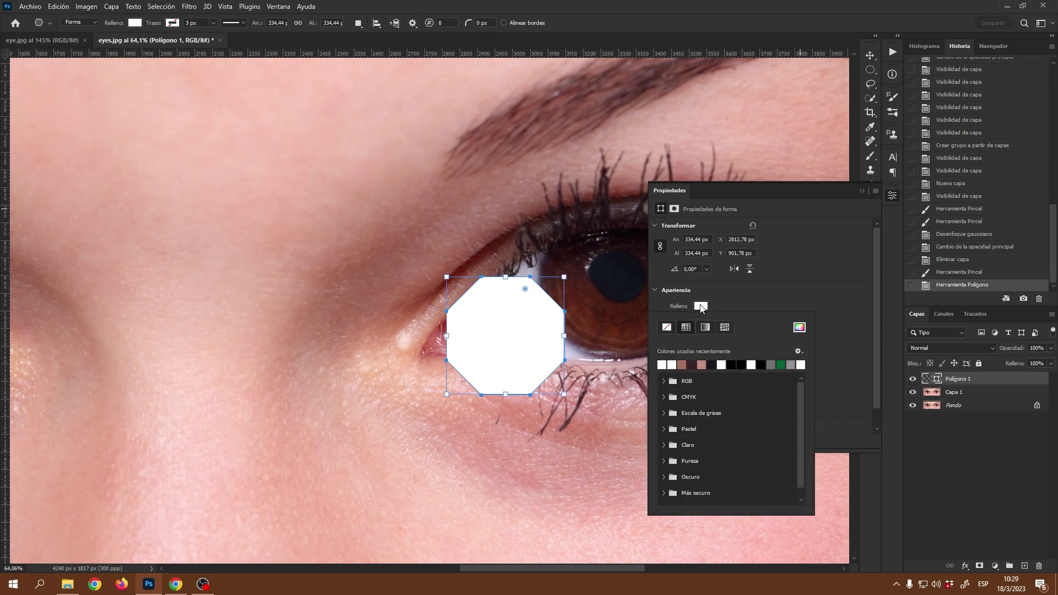
{"action": "left_click", "coordinate": [836, 325]}
{"action": "left_click", "coordinate": [892, 197]}
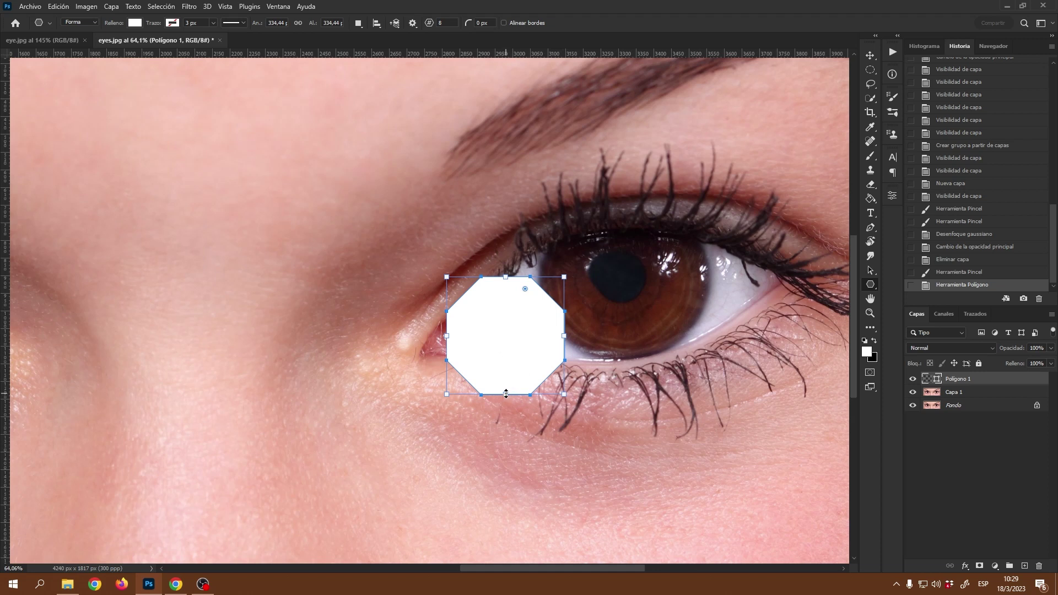
{"action": "key", "text": "shift"}
{"action": "left_click_drag", "start_coordinate": [503, 393], "coordinate": [502, 300]}
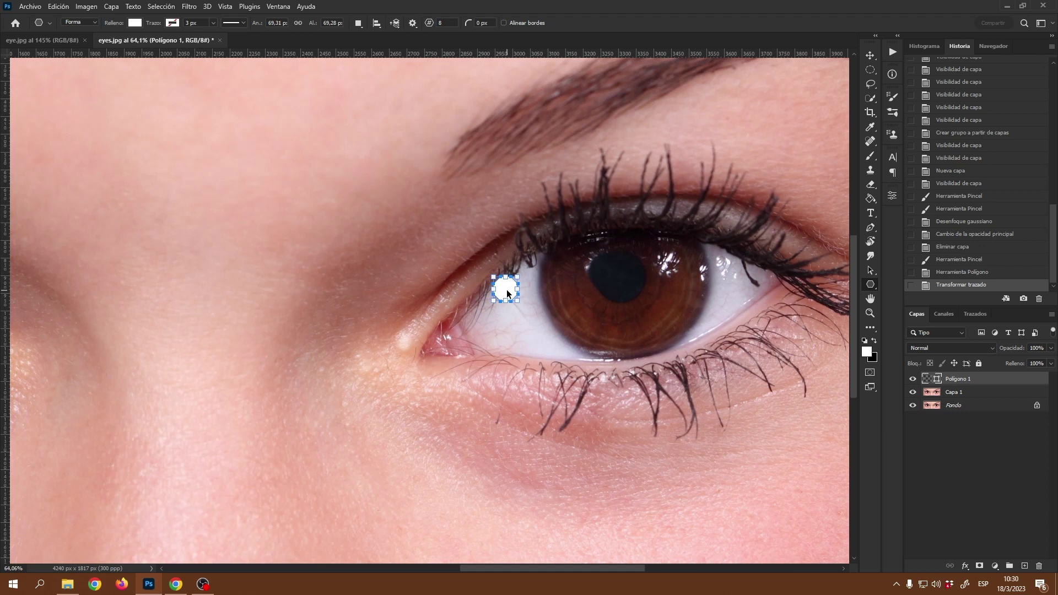
{"action": "left_click_drag", "start_coordinate": [506, 289], "coordinate": [607, 263]}
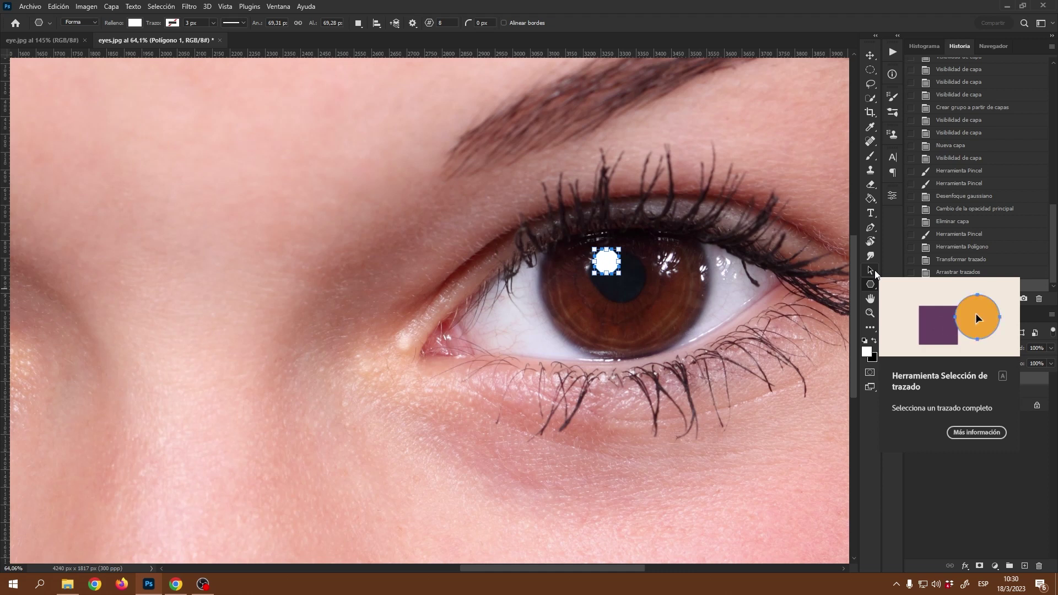
- Nudge the octagon catchlight's path slightly left on the iris with the Direct Selection tool
{"action": "left_click", "coordinate": [870, 272]}
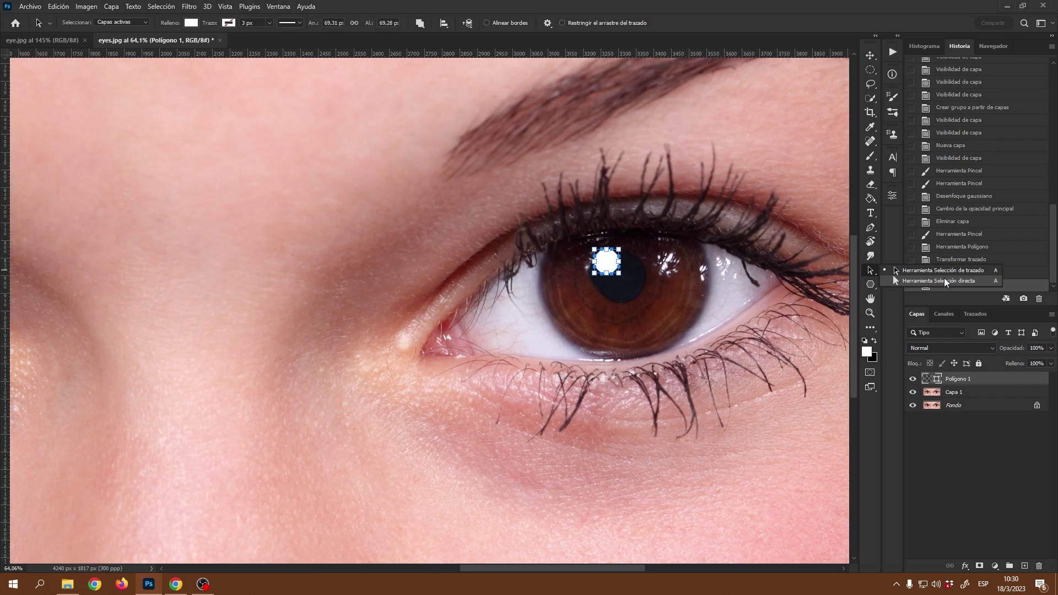
{"action": "left_click", "coordinate": [873, 273]}
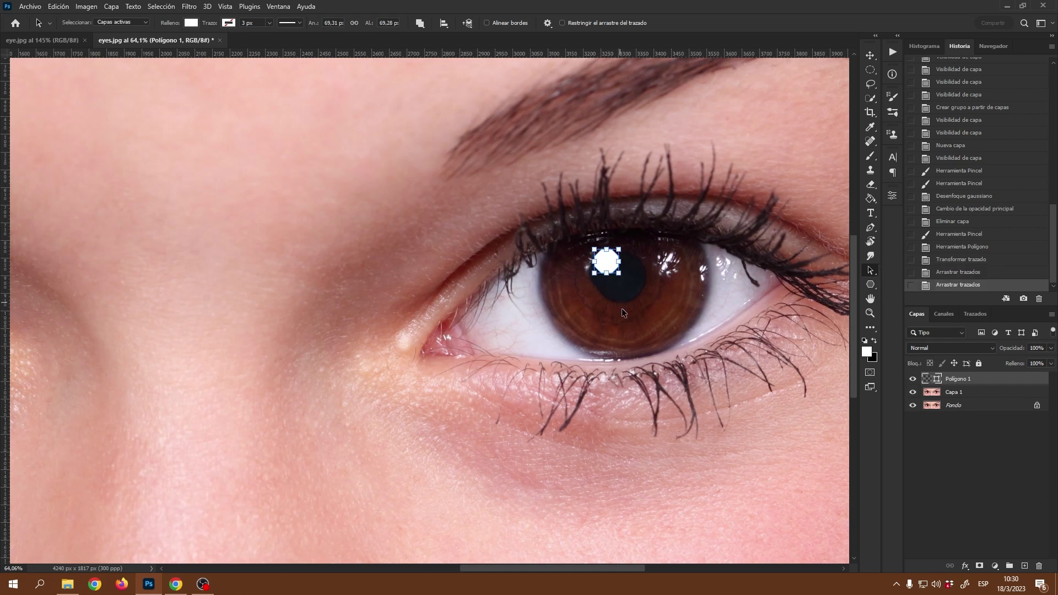
{"action": "key", "text": "ctrl"}
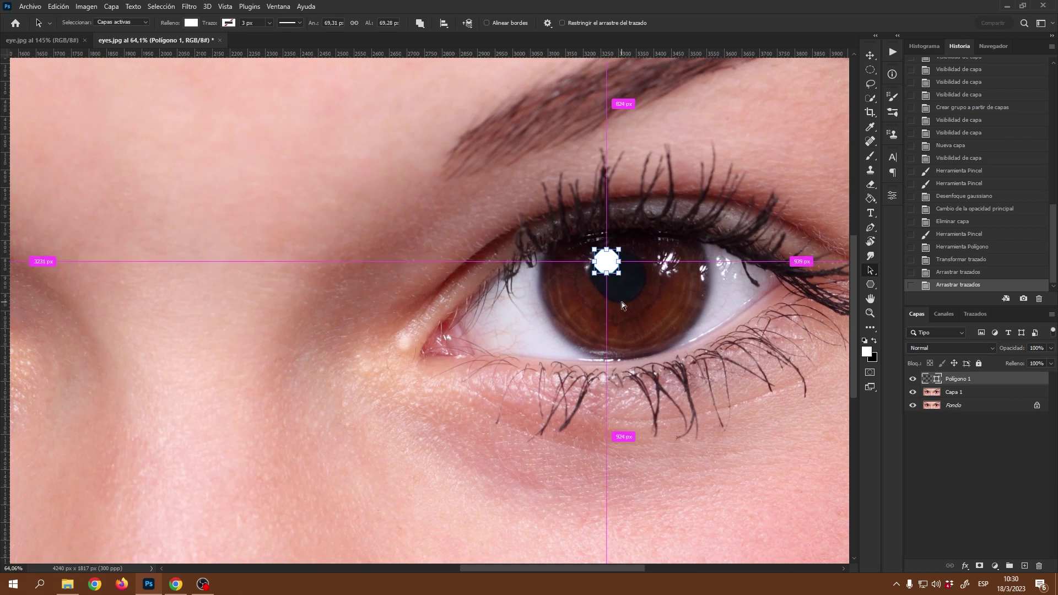
{"action": "left_click", "coordinate": [871, 271]}
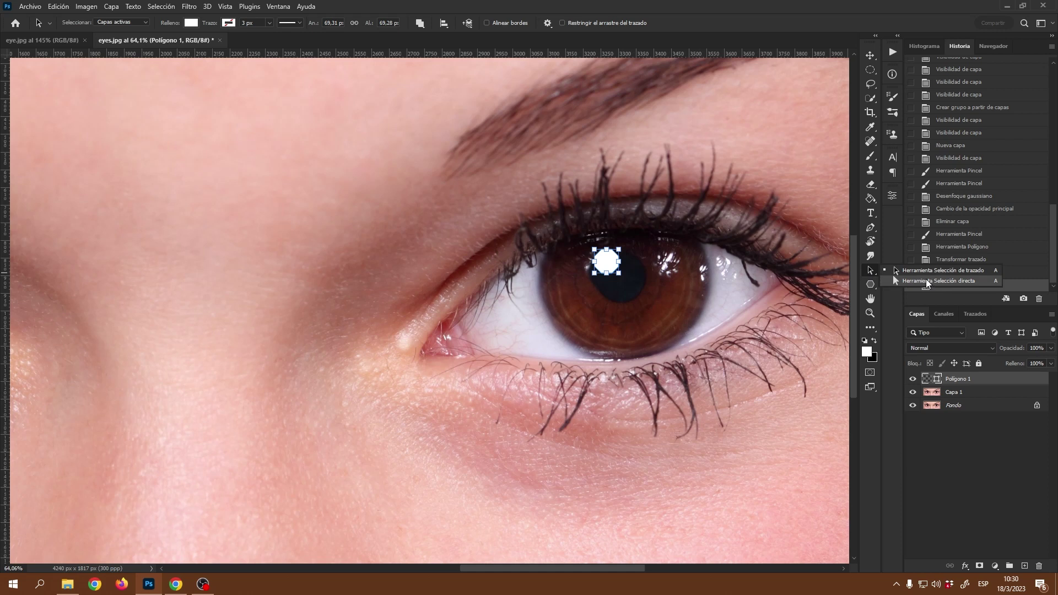
{"action": "left_click", "coordinate": [874, 271]}
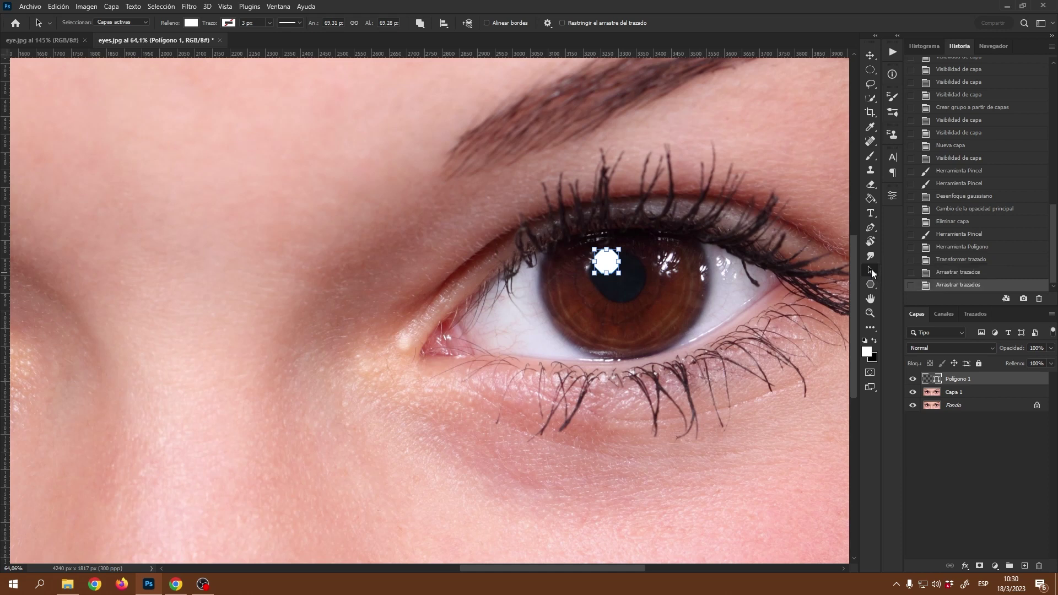
{"action": "key", "text": "shift+a"}
{"action": "left_click", "coordinate": [605, 260]}
{"action": "left_click_drag", "start_coordinate": [606, 260], "coordinate": [597, 263]}
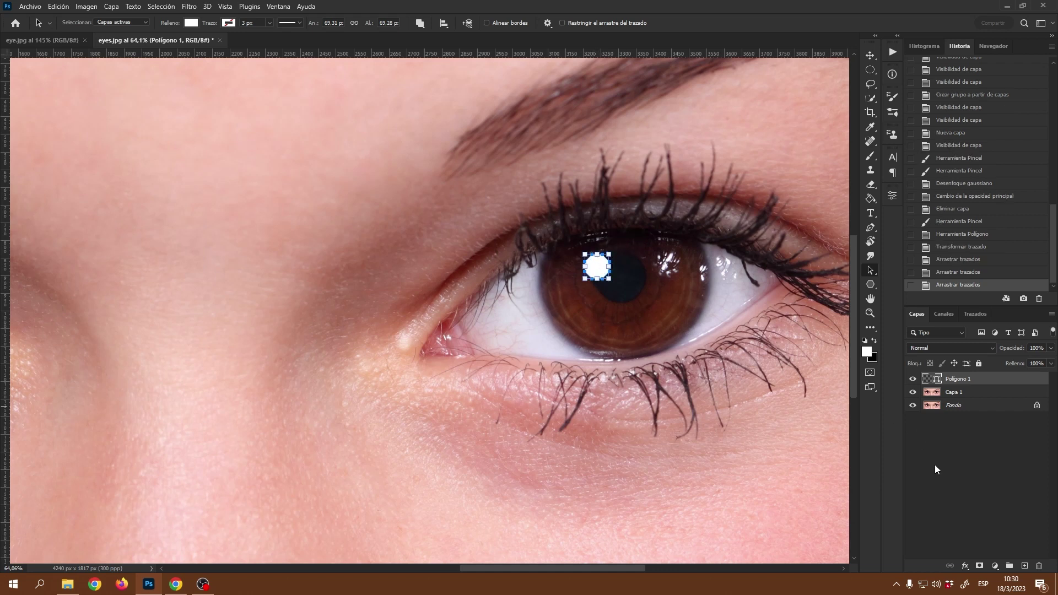
- Convert Polígono 1 into a smart object and bring up the Filtro > Desenfocar menu
{"action": "right_click", "coordinate": [997, 379]}
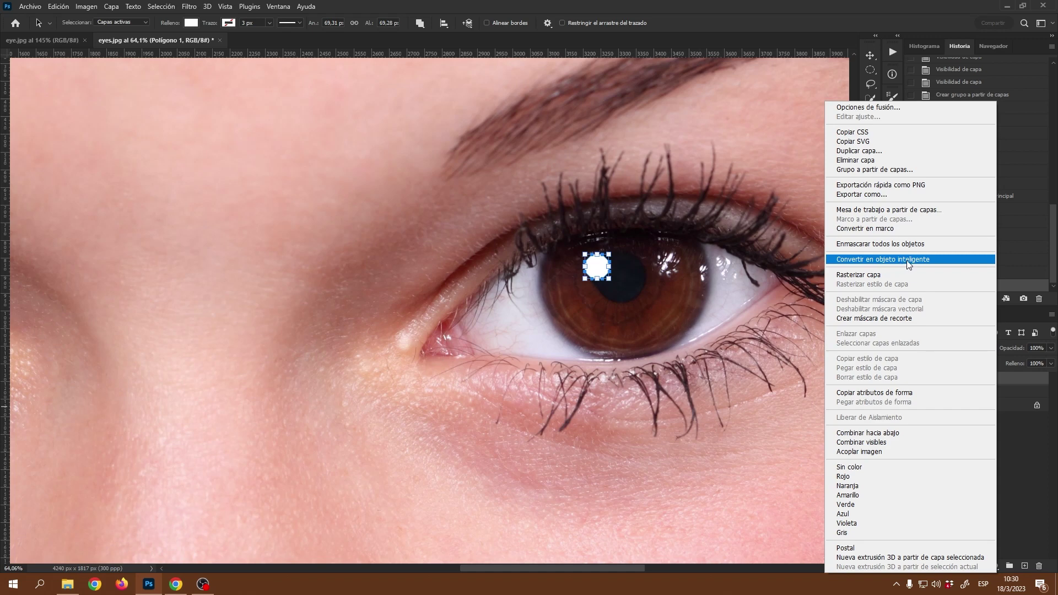
{"action": "left_click", "coordinate": [908, 264]}
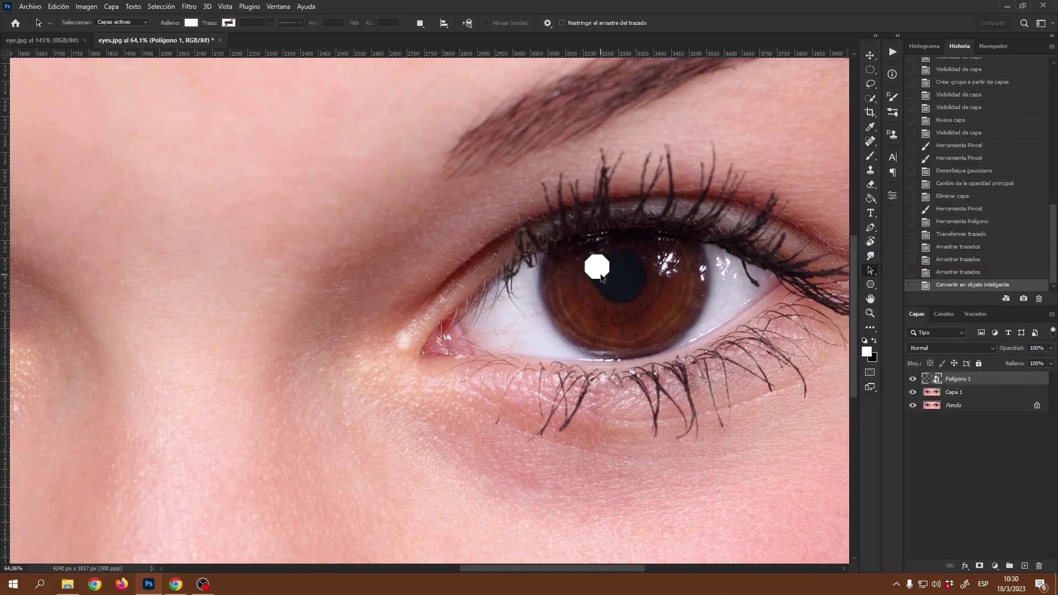
{"action": "left_click", "coordinate": [185, 9]}
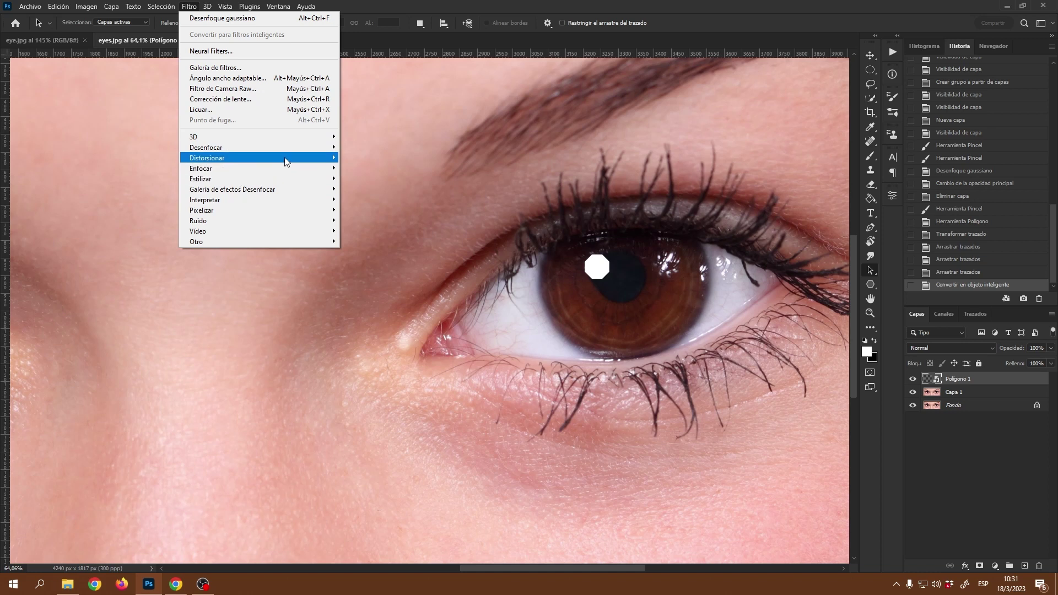
{"action": "mouse_move", "coordinate": [294, 148]}
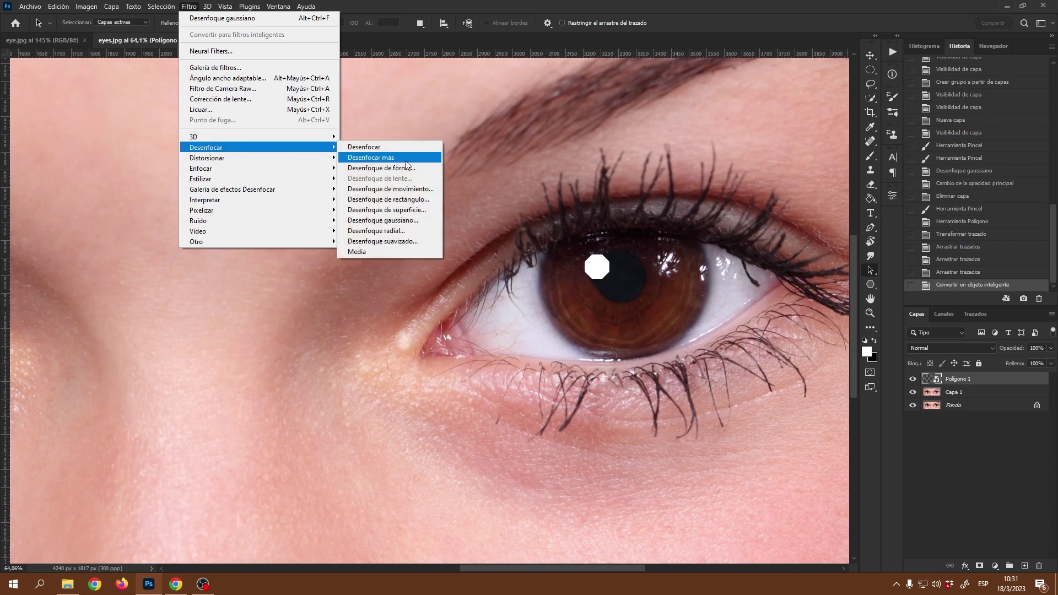
- Set a Gaussian Blur radius of 3.0 px on the octagon, comparing with preview off and on
{"action": "left_click", "coordinate": [407, 220]}
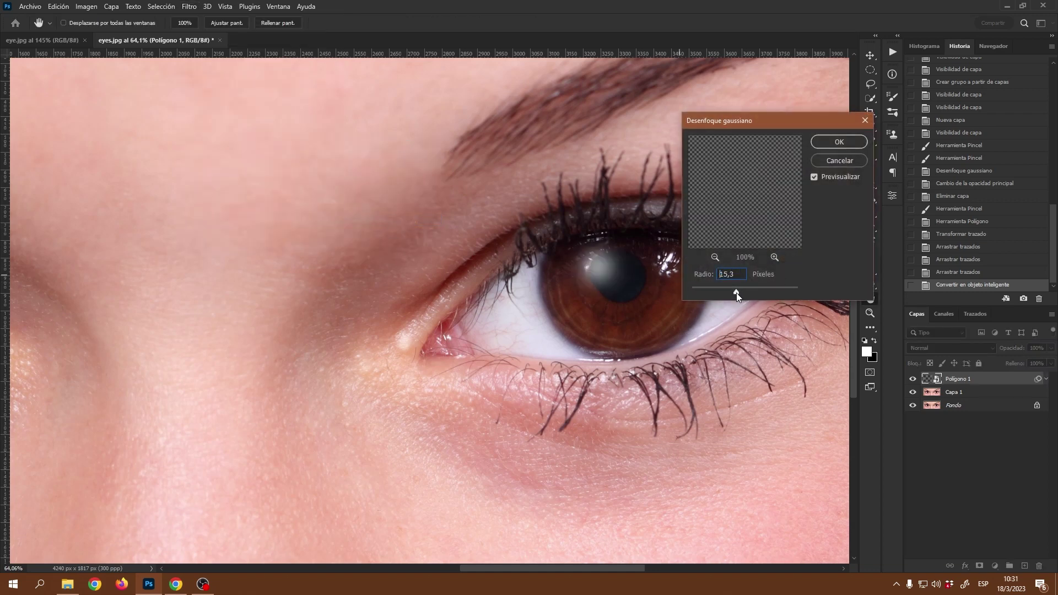
{"action": "left_click_drag", "start_coordinate": [705, 293], "coordinate": [706, 293]}
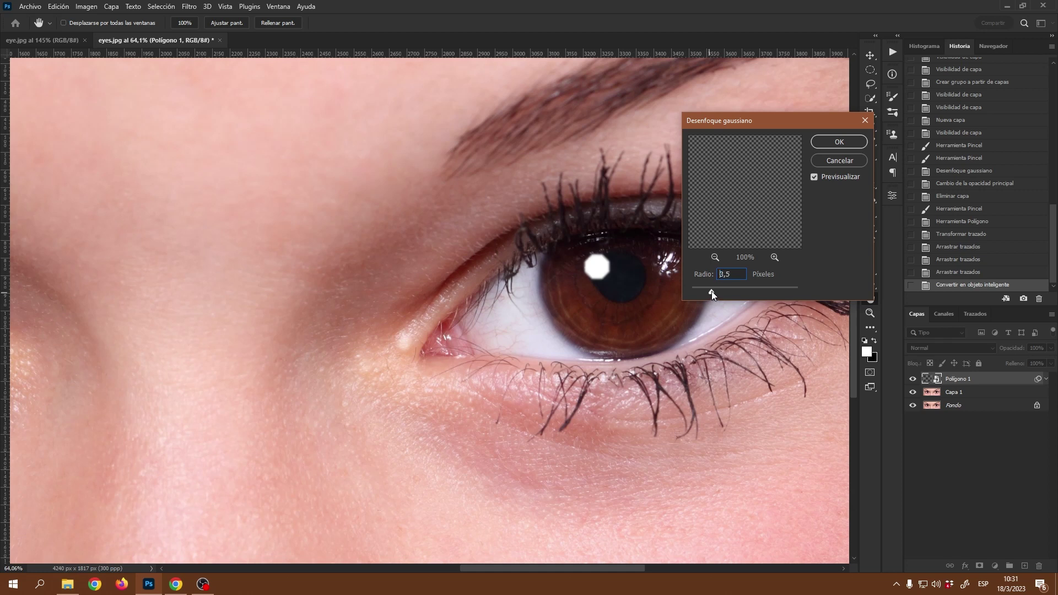
{"action": "left_click", "coordinate": [712, 292]}
{"action": "left_click_drag", "start_coordinate": [702, 293], "coordinate": [700, 293]}
{"action": "left_click", "coordinate": [814, 176]}
{"action": "left_click", "coordinate": [813, 177]}
- Confirm the 3 px blur, toggle Polígono 1's visibility to compare, and zoom back into the eye
{"action": "left_click", "coordinate": [837, 144]}
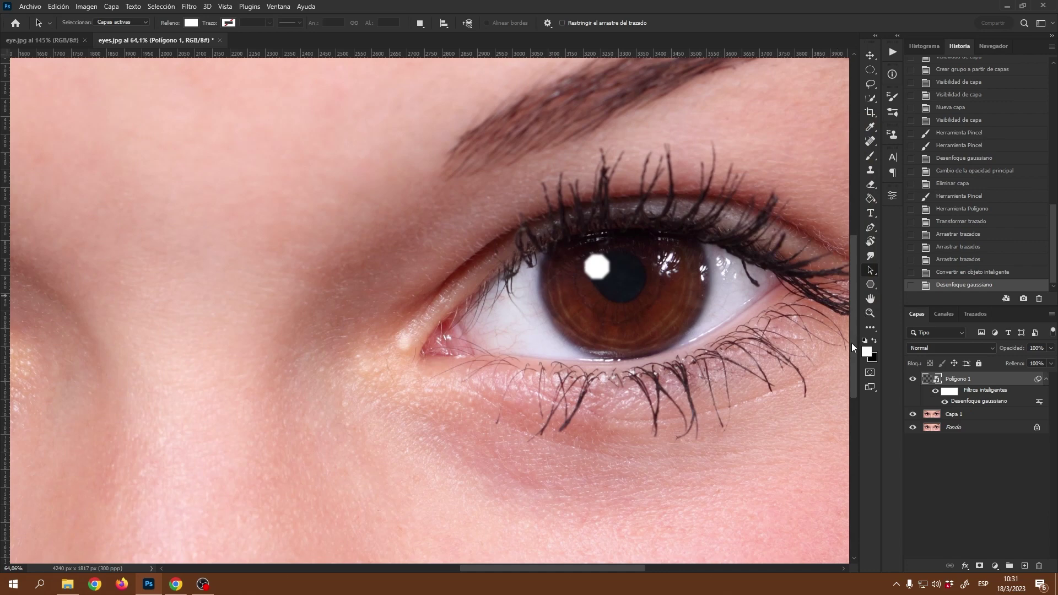
{"action": "left_click_drag", "start_coordinate": [690, 366], "coordinate": [631, 373]}
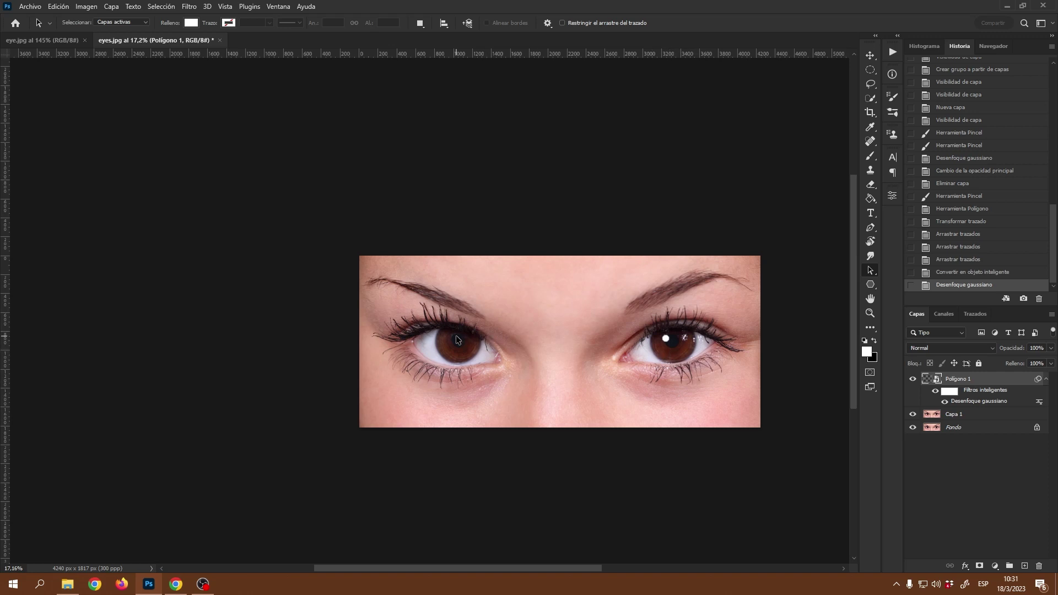
{"action": "left_click", "coordinate": [912, 379]}
{"action": "left_click", "coordinate": [912, 380]}
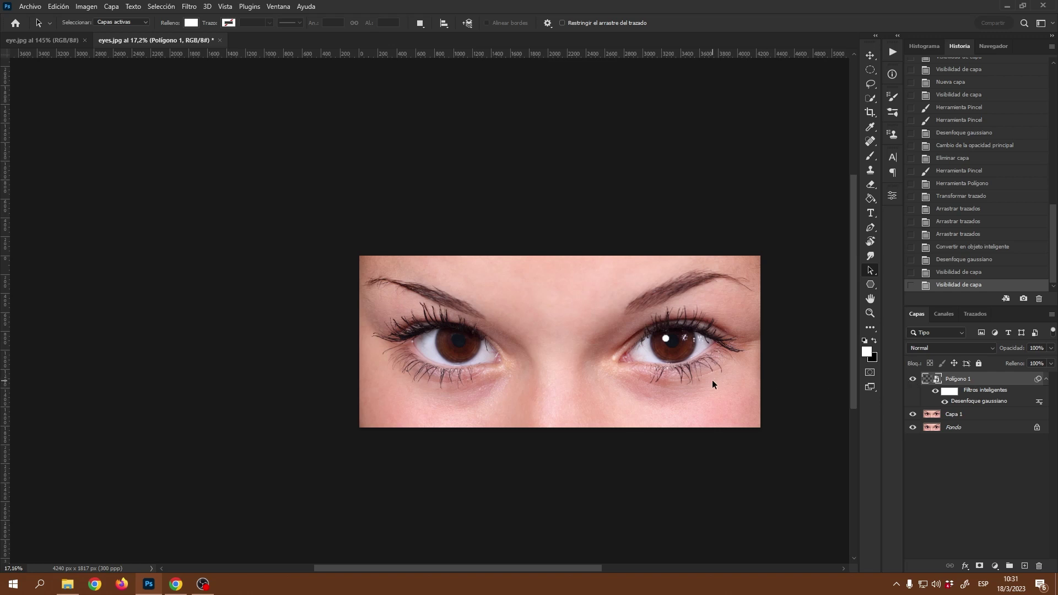
{"action": "key", "text": "alt+space"}
{"action": "key", "text": "Escape"}
{"action": "scroll", "coordinate": [703, 375], "scroll_direction": "up", "scroll_amount": 10}
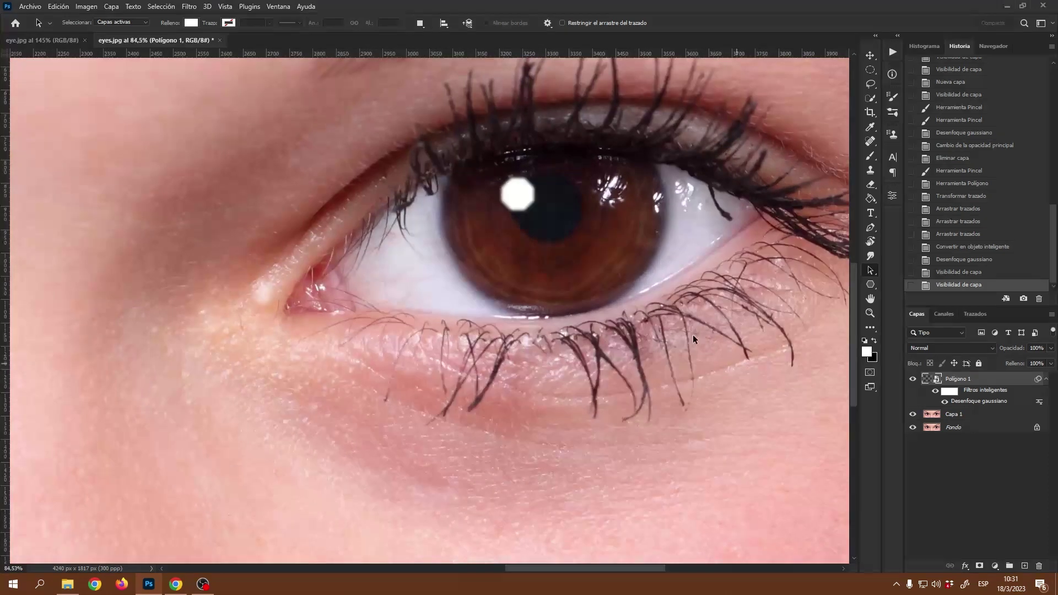
- Free-transform the blurred Polígono 1 catchlight past the smart filter warning, keeping its original size
{"action": "key", "text": "a"}
{"action": "left_click", "coordinate": [870, 55]}
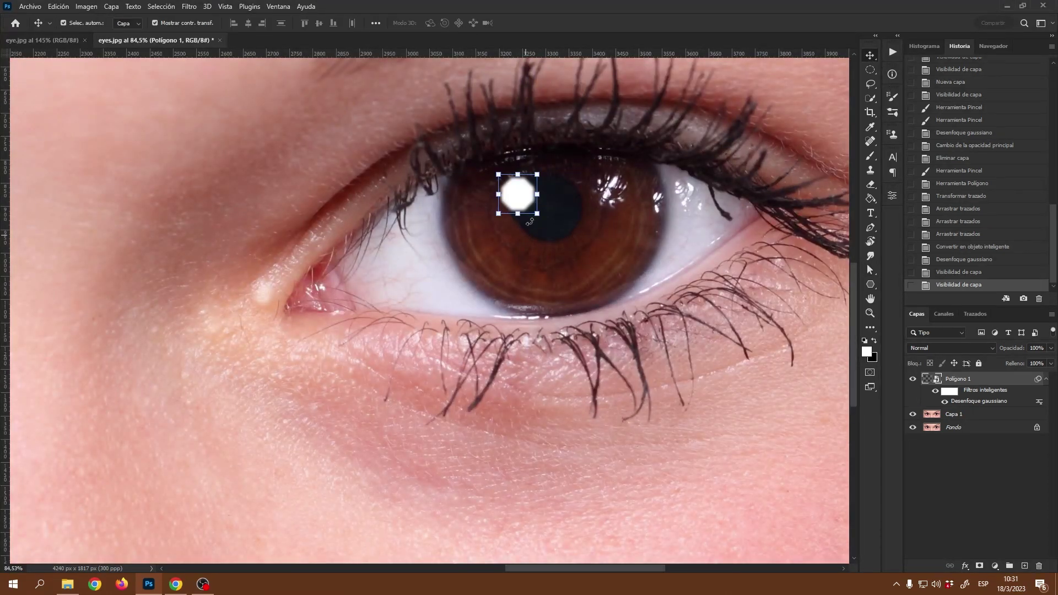
{"action": "left_click", "coordinate": [516, 215]}
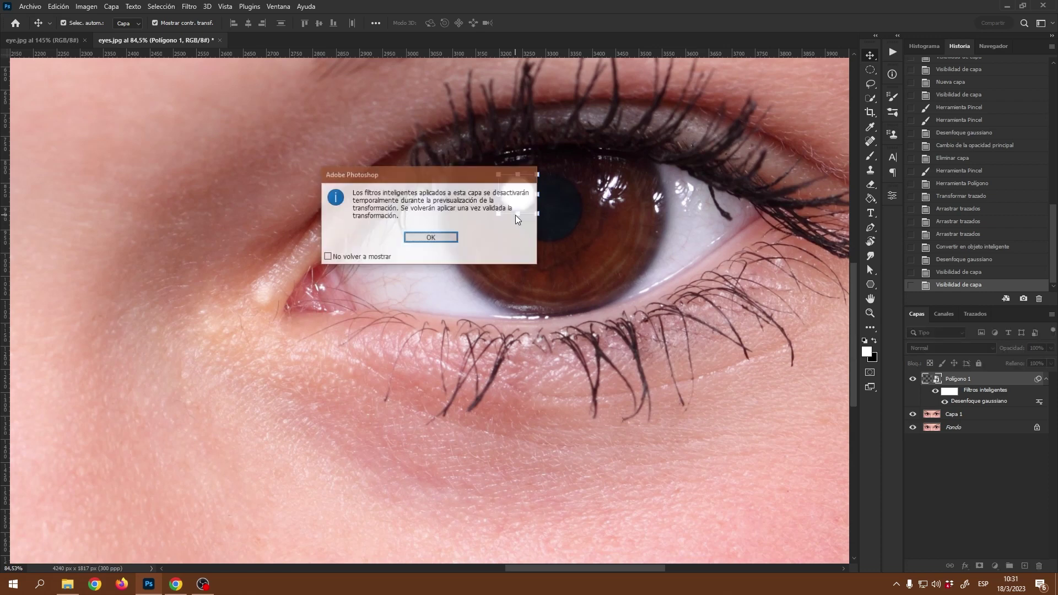
{"action": "left_click", "coordinate": [453, 238]}
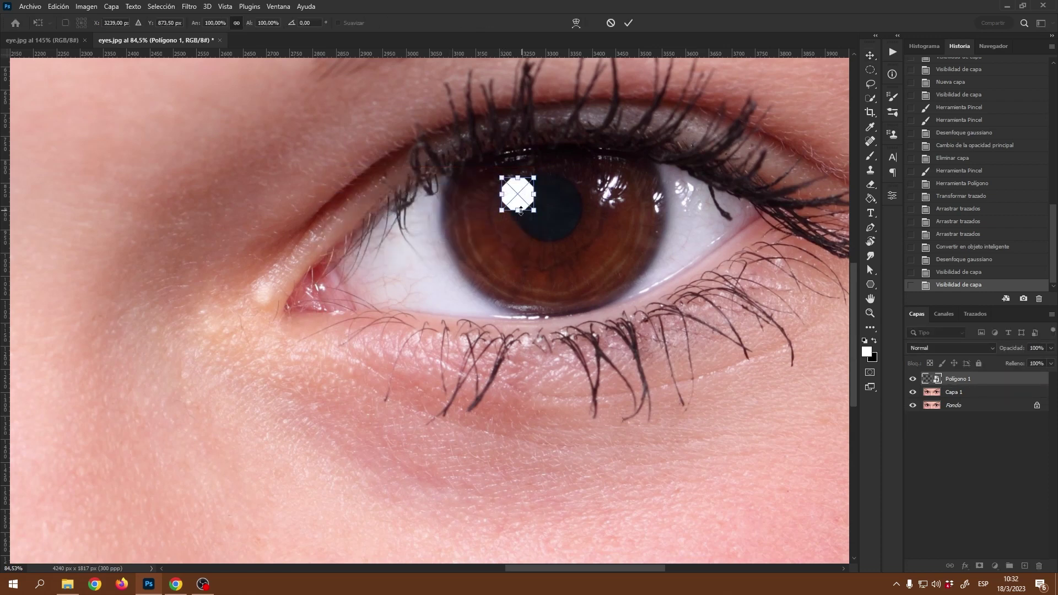
{"action": "left_click_drag", "start_coordinate": [517, 212], "coordinate": [524, 209]}
{"action": "key", "text": "ctrl+z"}
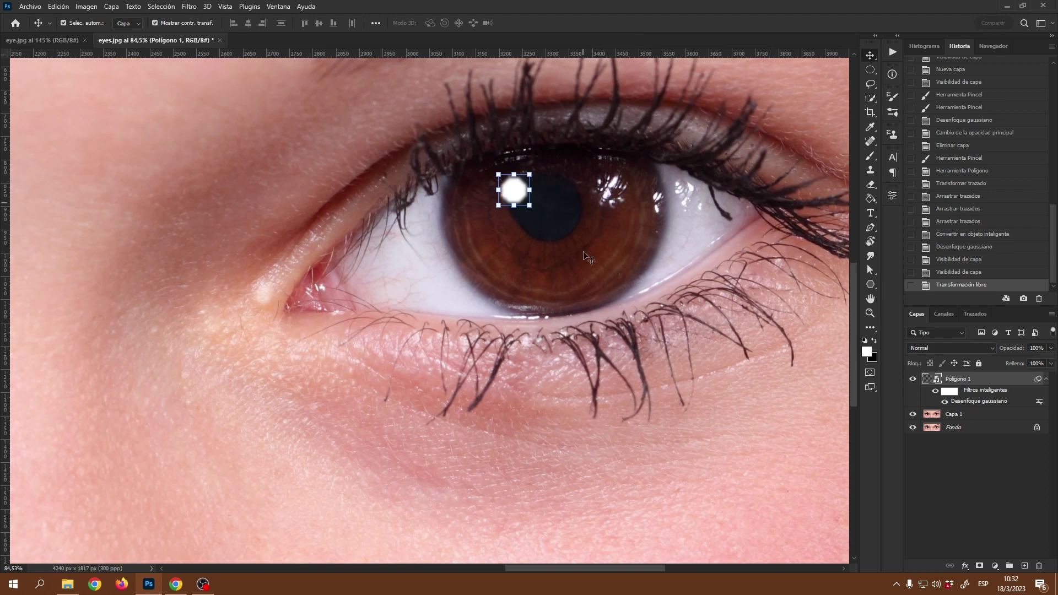
{"action": "scroll", "coordinate": [539, 246], "scroll_direction": "down", "scroll_amount": 1}
{"action": "scroll", "coordinate": [538, 246], "scroll_direction": "down", "scroll_amount": 3}
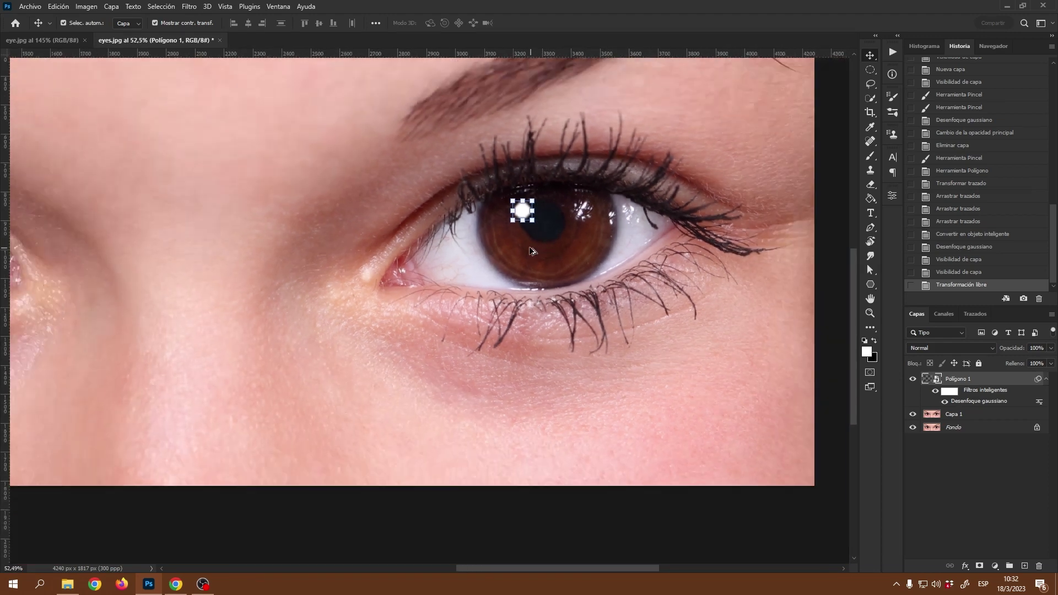
{"action": "scroll", "coordinate": [531, 251], "scroll_direction": "up", "scroll_amount": 2}
{"action": "scroll", "coordinate": [532, 251], "scroll_direction": "down", "scroll_amount": 2}
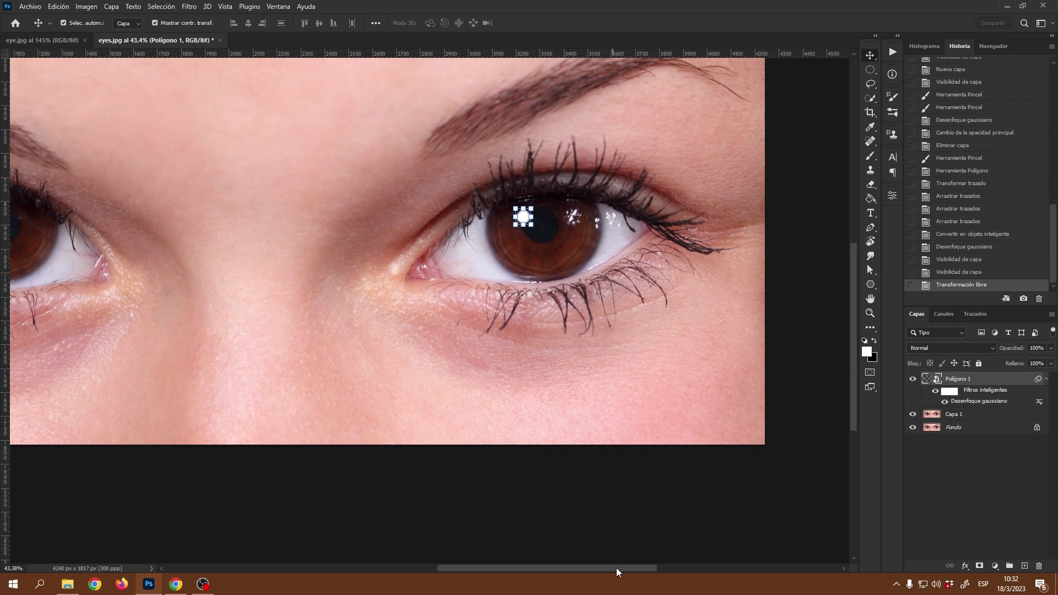
{"action": "left_click_drag", "start_coordinate": [626, 567], "coordinate": [576, 570]}
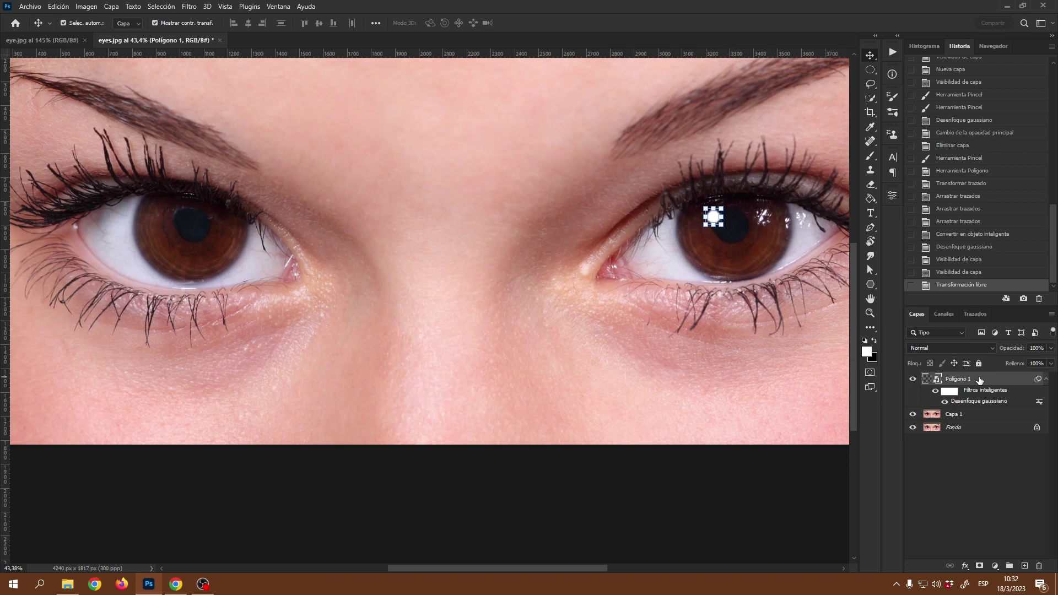
- Duplicate Polígono 1 and move the copy onto the left pupil, level with the original catchlight
{"action": "key", "text": "ctrl"}
{"action": "key", "text": "ctrl+j"}
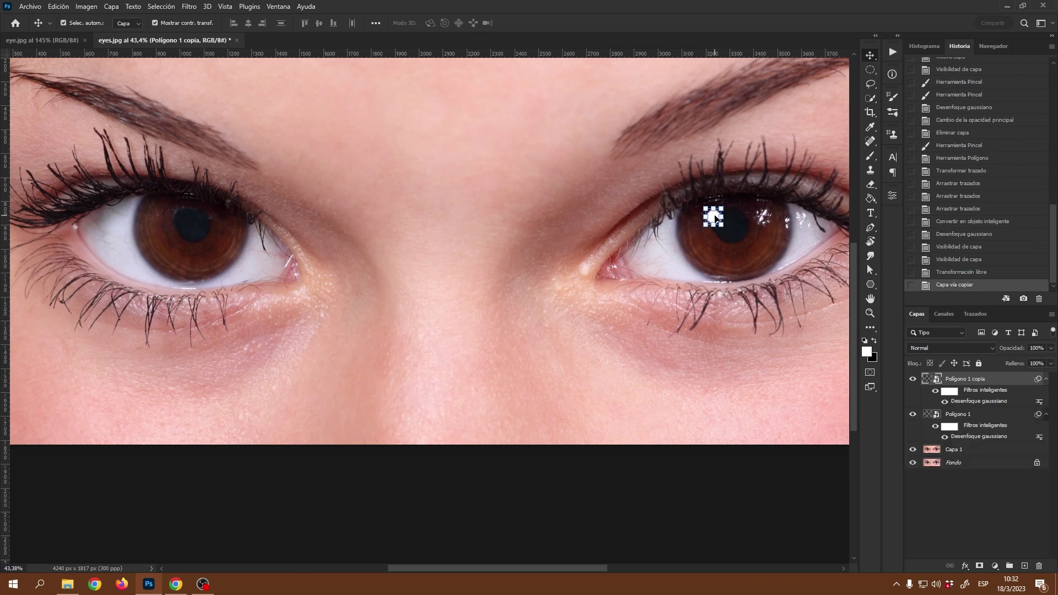
{"action": "left_click_drag", "start_coordinate": [718, 219], "coordinate": [198, 229]}
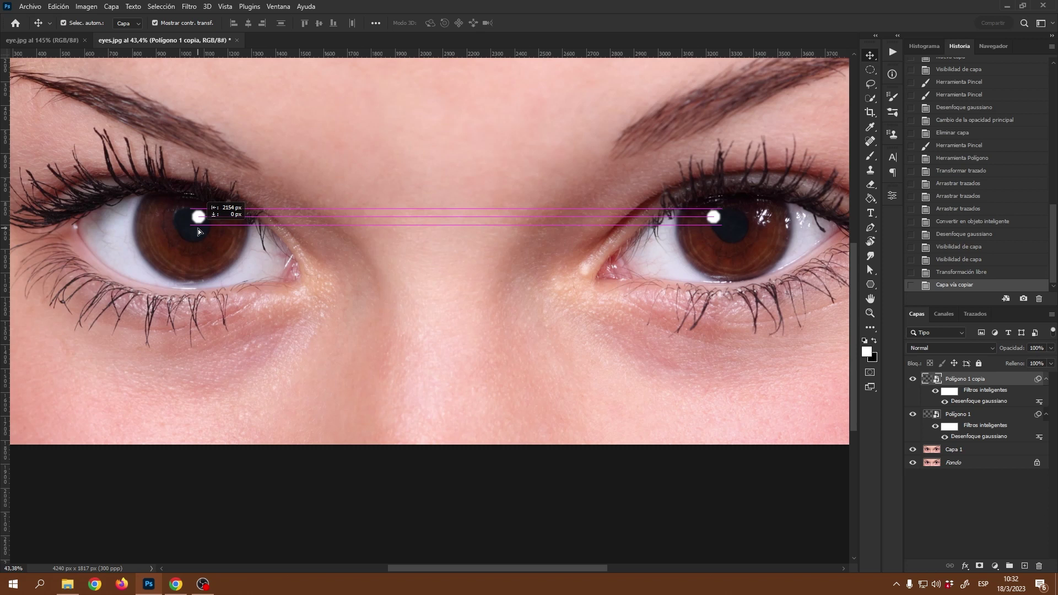
{"action": "left_click_drag", "start_coordinate": [199, 230], "coordinate": [178, 231]}
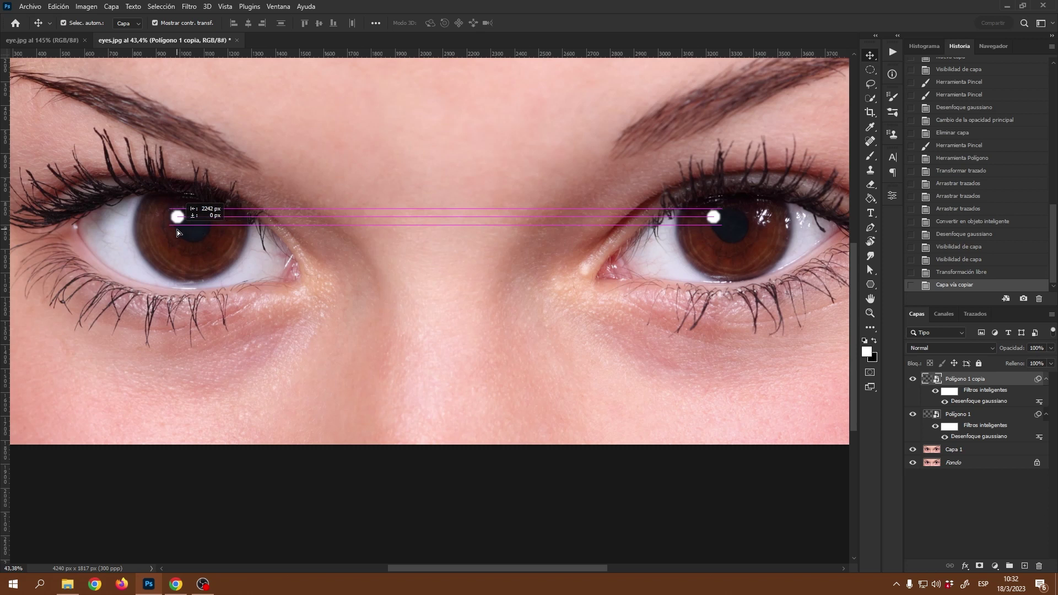
{"action": "left_click_drag", "start_coordinate": [177, 232], "coordinate": [176, 232]}
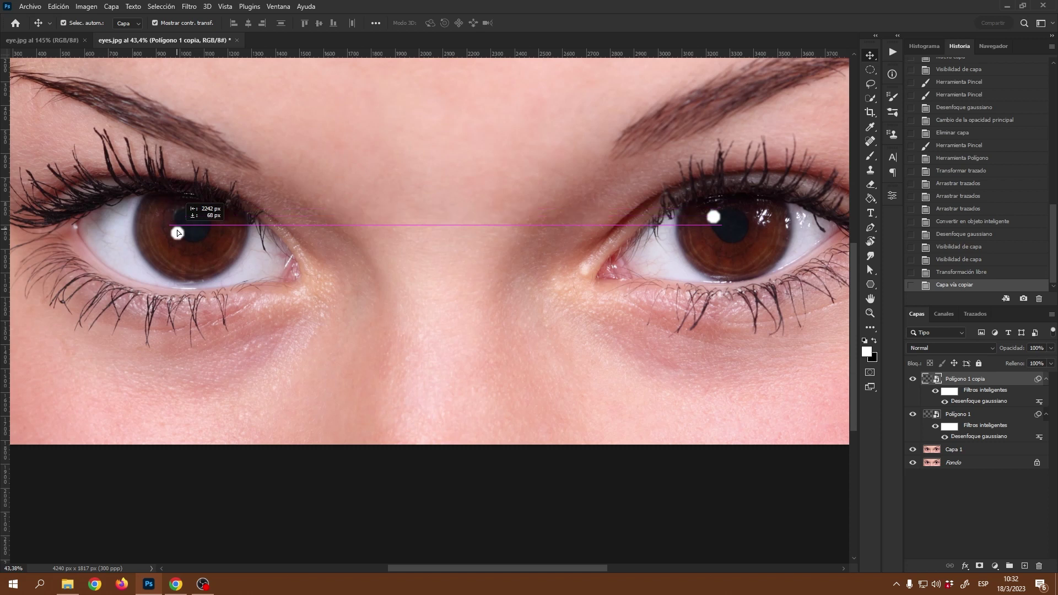
{"action": "key", "text": "shift"}
{"action": "left_click_drag", "start_coordinate": [176, 231], "coordinate": [176, 230]}
{"action": "left_click", "coordinate": [399, 286]}
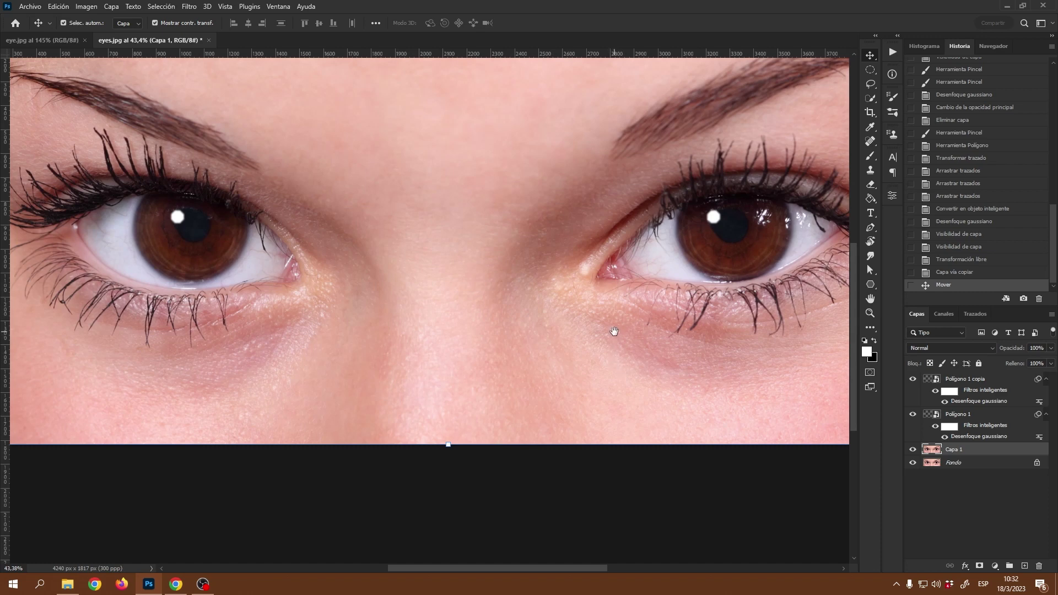
{"action": "scroll", "coordinate": [614, 331], "scroll_direction": "down", "scroll_amount": 3}
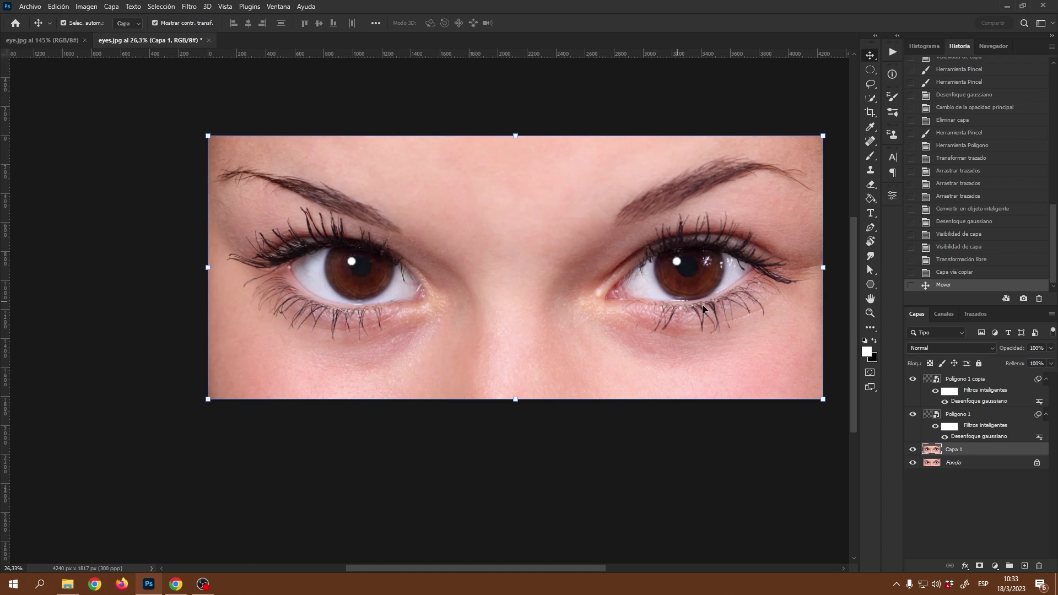
{"action": "left_click_drag", "start_coordinate": [584, 567], "coordinate": [597, 567]}
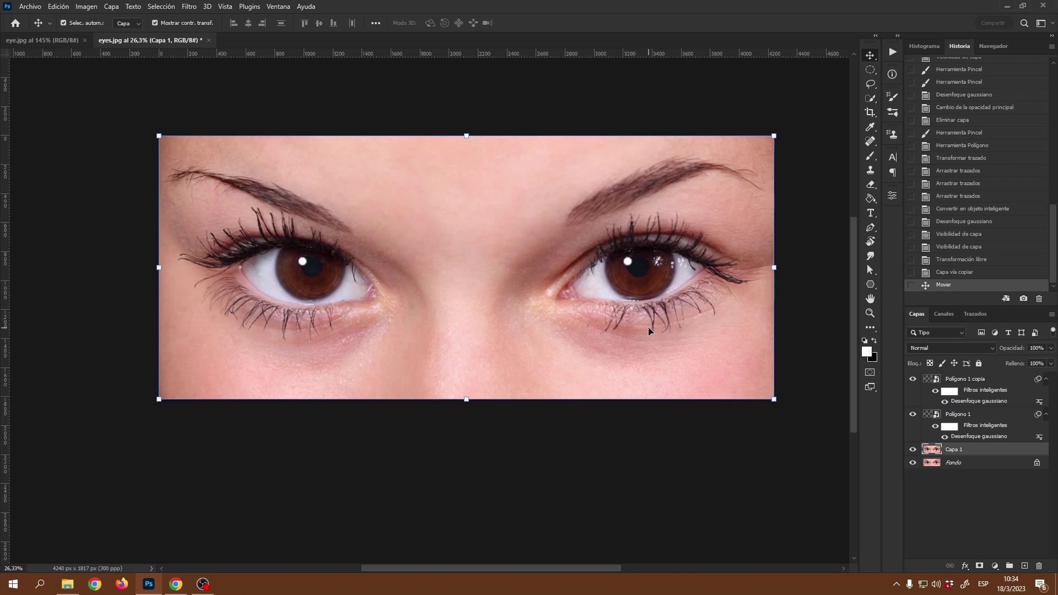
{"action": "left_click_drag", "start_coordinate": [625, 318], "coordinate": [647, 328]}
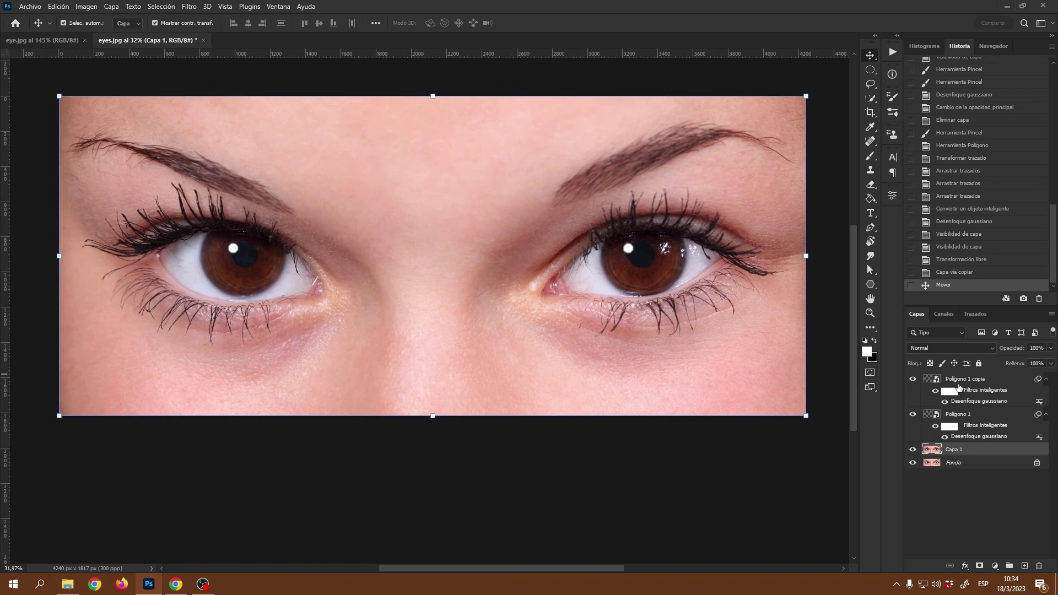
{"action": "left_click", "coordinate": [988, 384]}
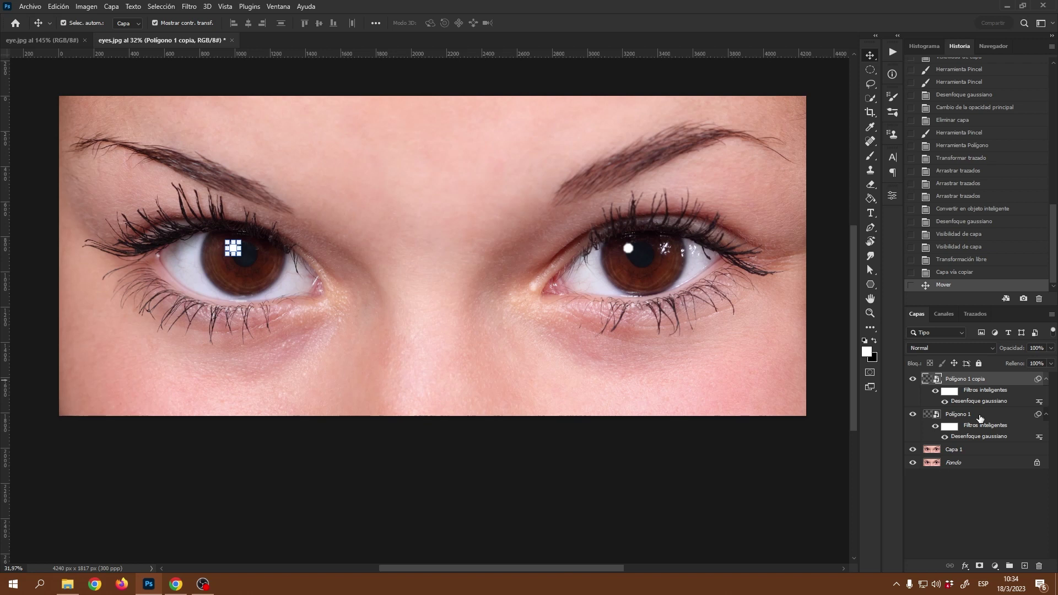
- Group Polígono 1 and its copy into Grupo 1, then add an empty Capa 2 above Capa 1
{"action": "left_click", "coordinate": [979, 418], "text": "shift"}
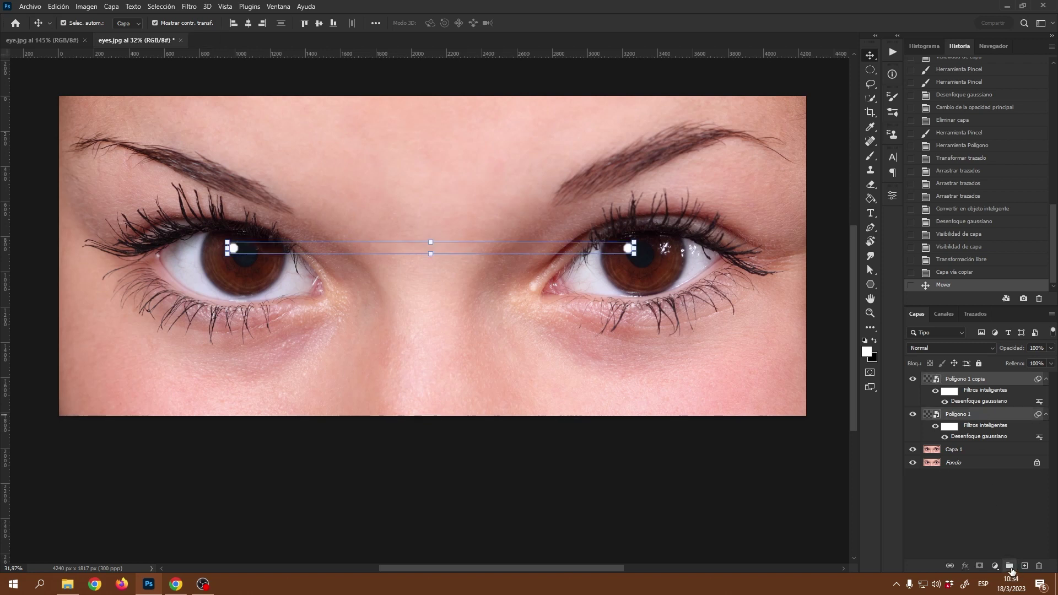
{"action": "left_click", "coordinate": [1009, 566]}
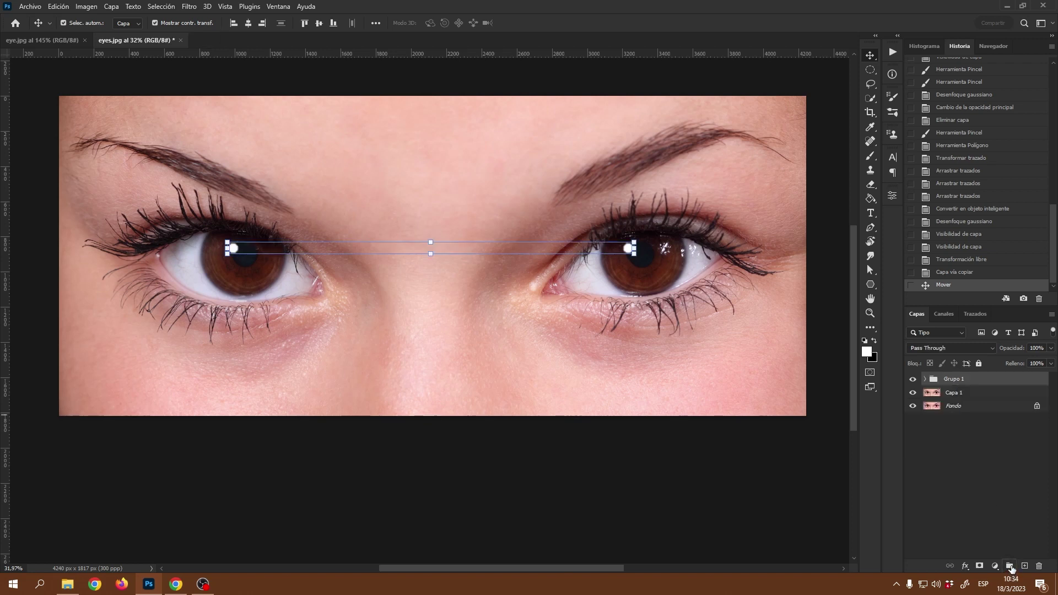
{"action": "left_click", "coordinate": [912, 379]}
{"action": "left_click", "coordinate": [912, 379]}
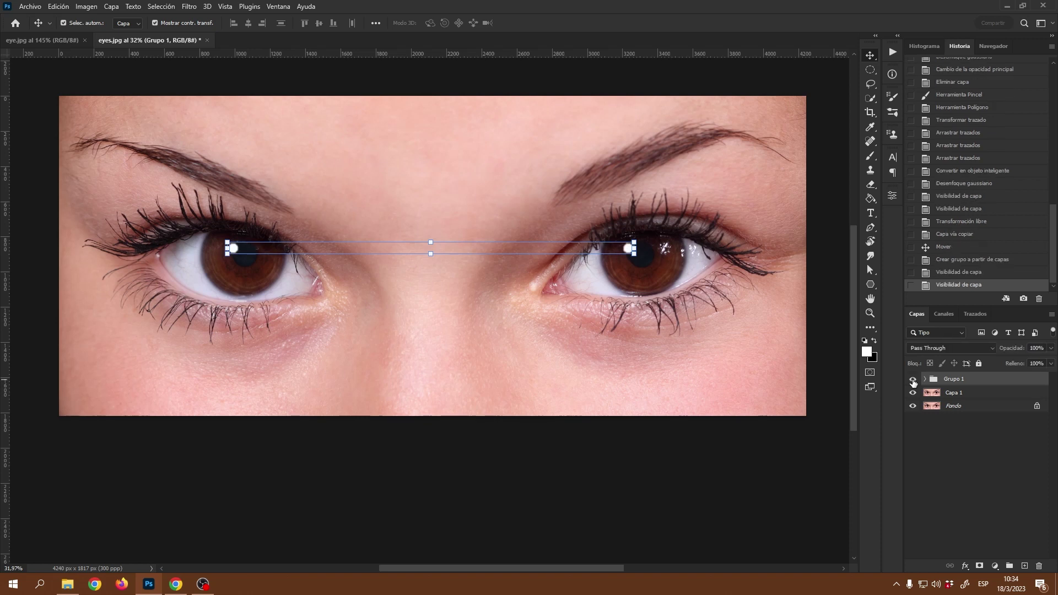
{"action": "left_click", "coordinate": [969, 393]}
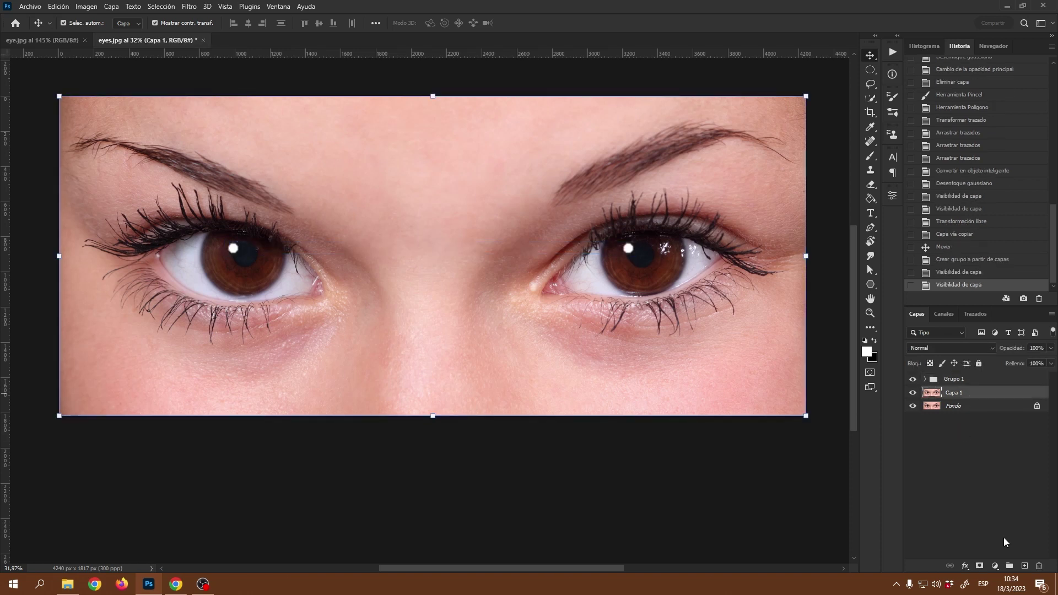
{"action": "left_click", "coordinate": [1022, 567]}
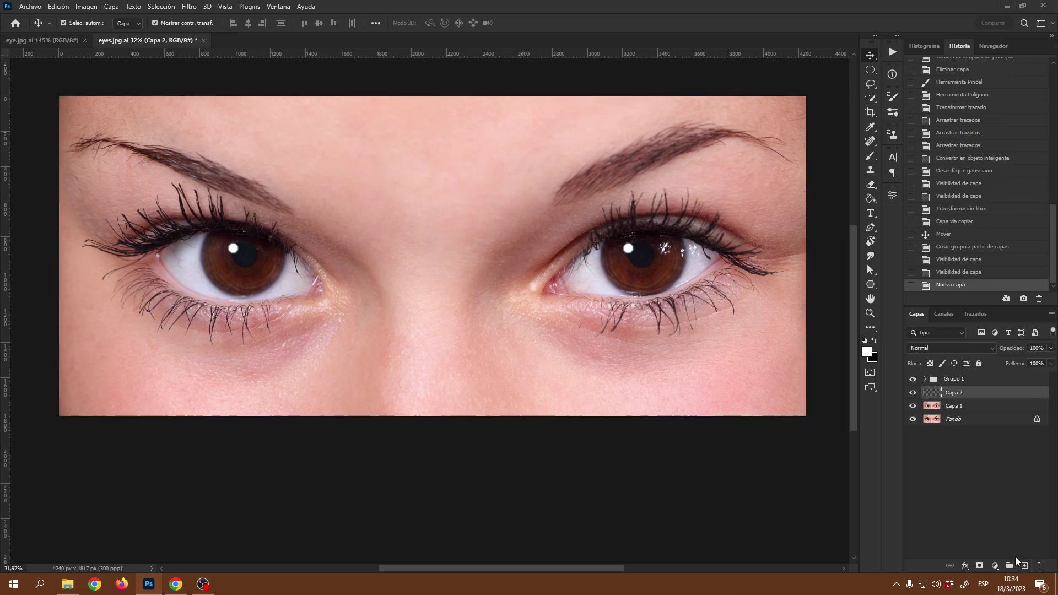
- Brush white strokes along the lower edge of the left and right irises on Capa 2
{"action": "left_click", "coordinate": [870, 157]}
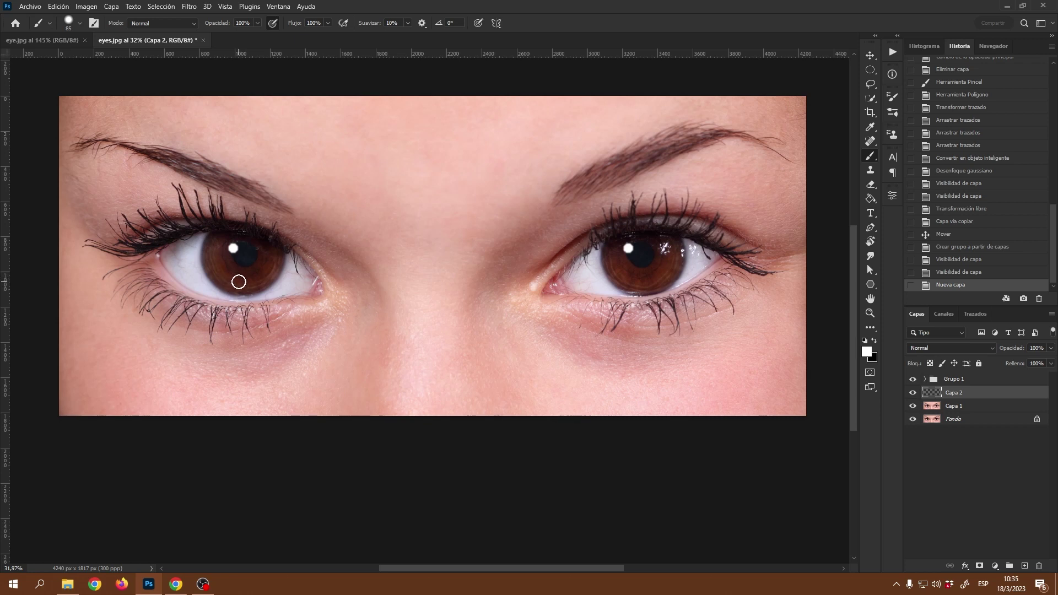
{"action": "mouse_move", "coordinate": [239, 284]}
{"action": "left_mouse_down"}
{"action": "mouse_move", "coordinate": [262, 276]}
{"action": "mouse_move", "coordinate": [229, 282]}
{"action": "mouse_move", "coordinate": [259, 282]}
{"action": "left_mouse_up"}
{"action": "left_click_drag", "start_coordinate": [637, 286], "coordinate": [663, 273]}
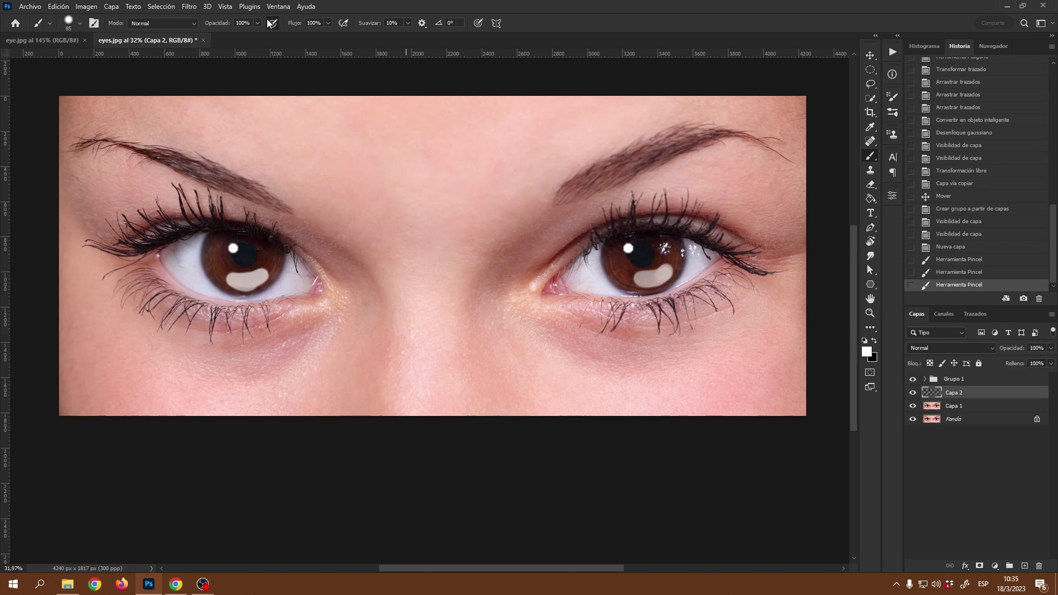
{"action": "left_click", "coordinate": [190, 7]}
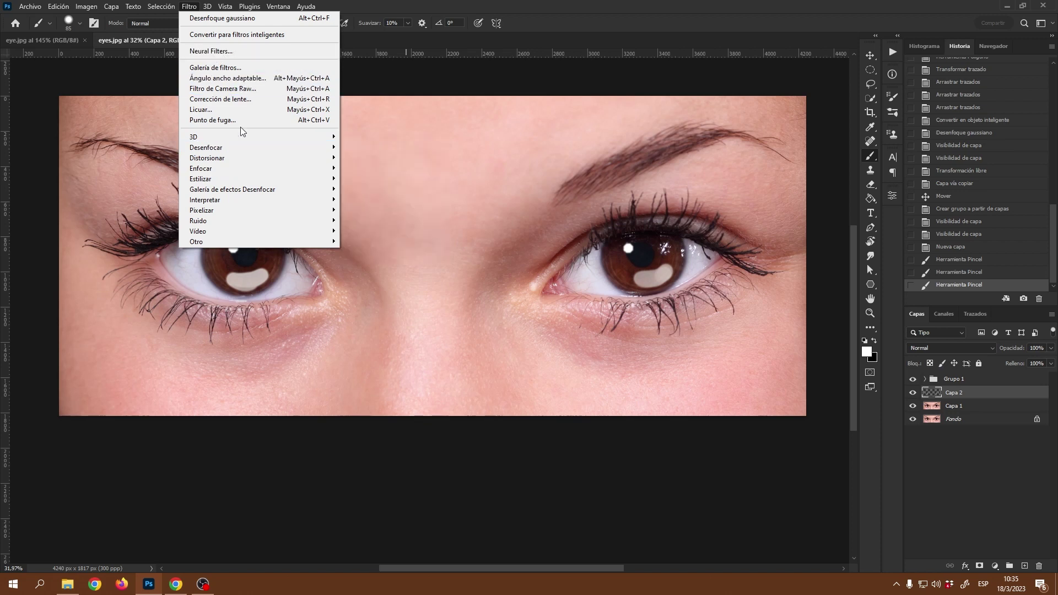
- Try Gaussian blur radii between 10 and 29, cancel, and revert History to 'Nueva capa'
{"action": "mouse_move", "coordinate": [246, 154]}
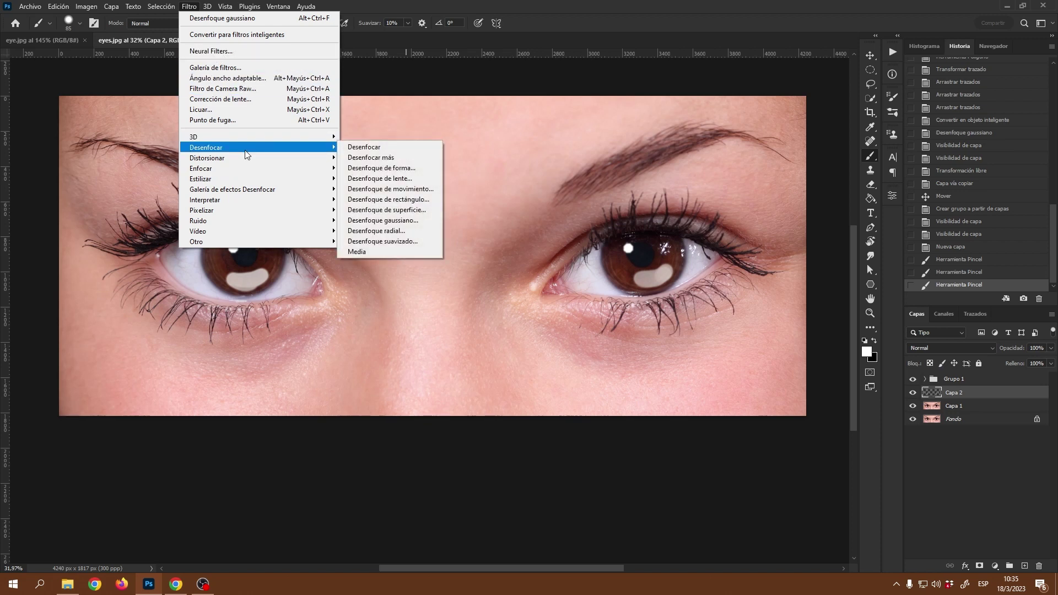
{"action": "left_click", "coordinate": [407, 221]}
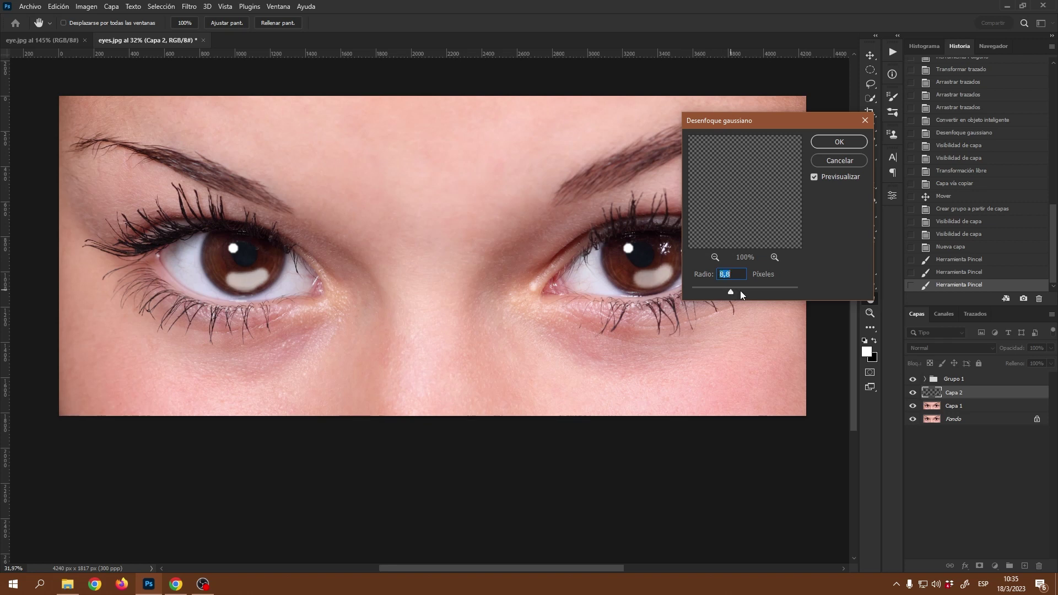
{"action": "left_click", "coordinate": [740, 290]}
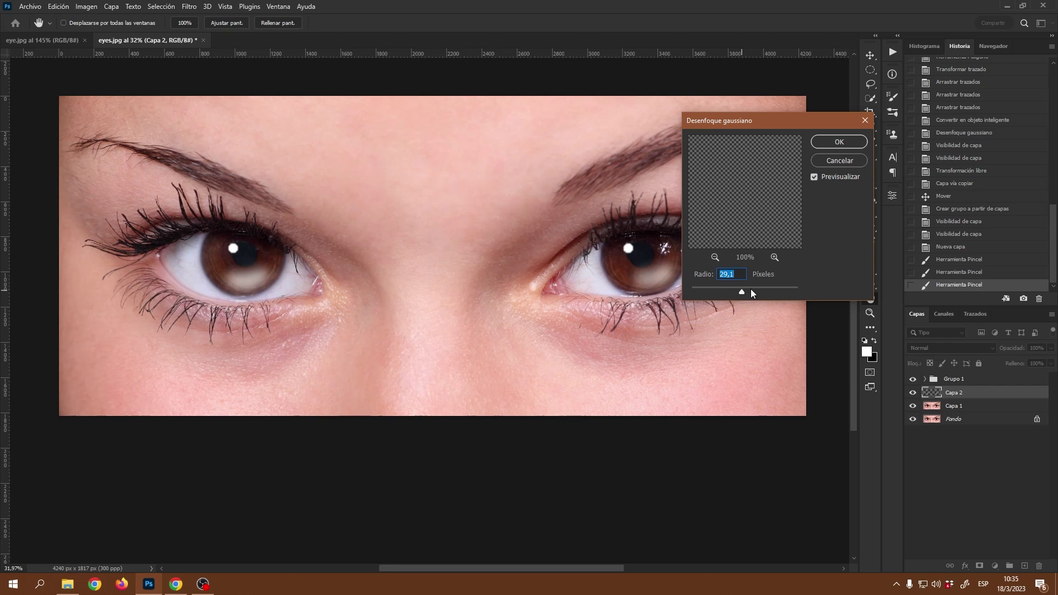
{"action": "left_click", "coordinate": [750, 289]}
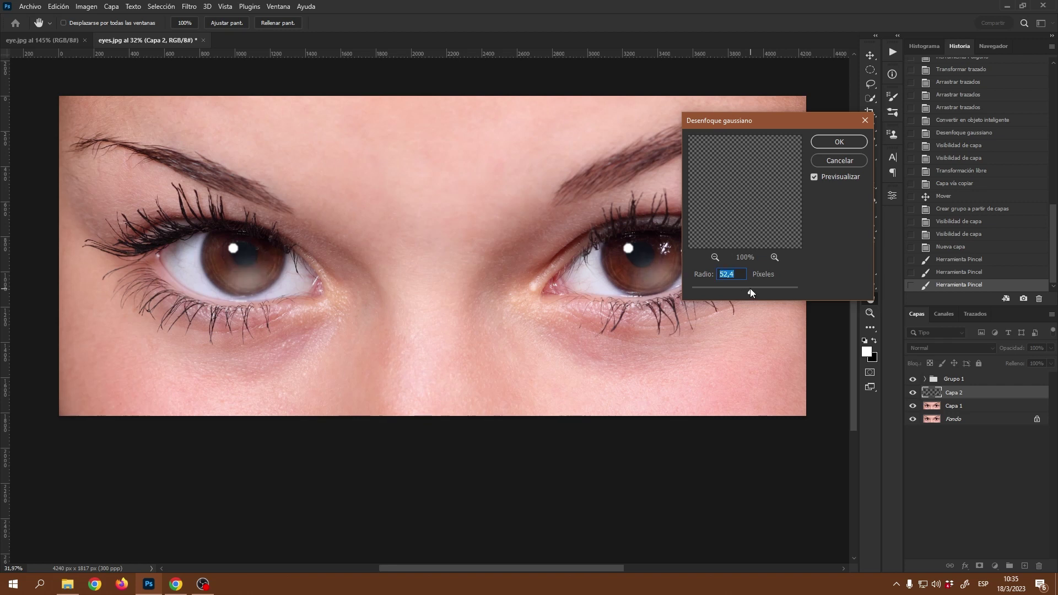
{"action": "left_click", "coordinate": [741, 289]}
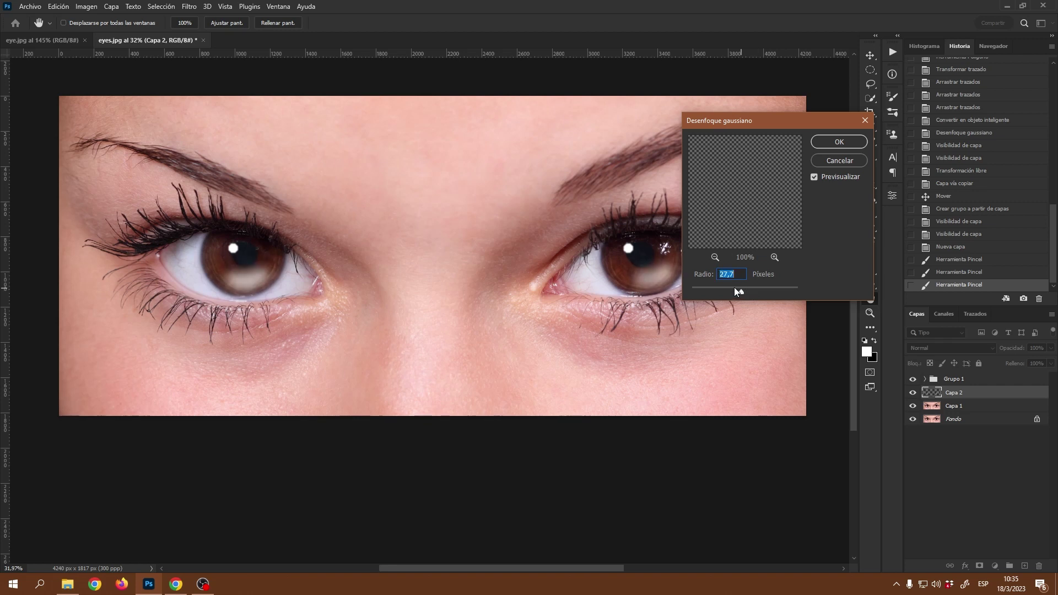
{"action": "left_click", "coordinate": [734, 289]}
{"action": "left_click", "coordinate": [838, 161]}
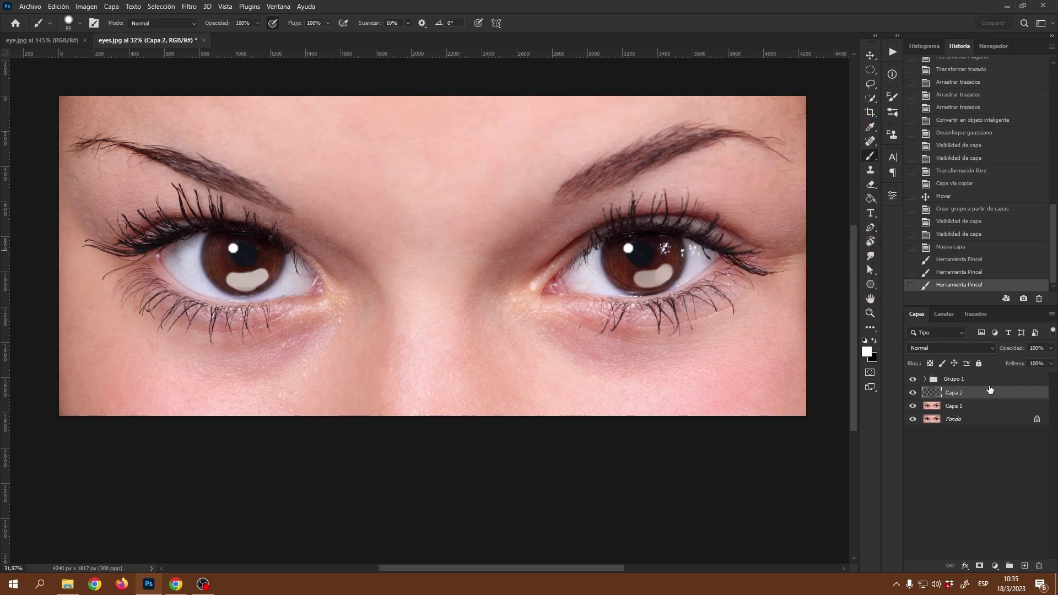
{"action": "left_click", "coordinate": [963, 248]}
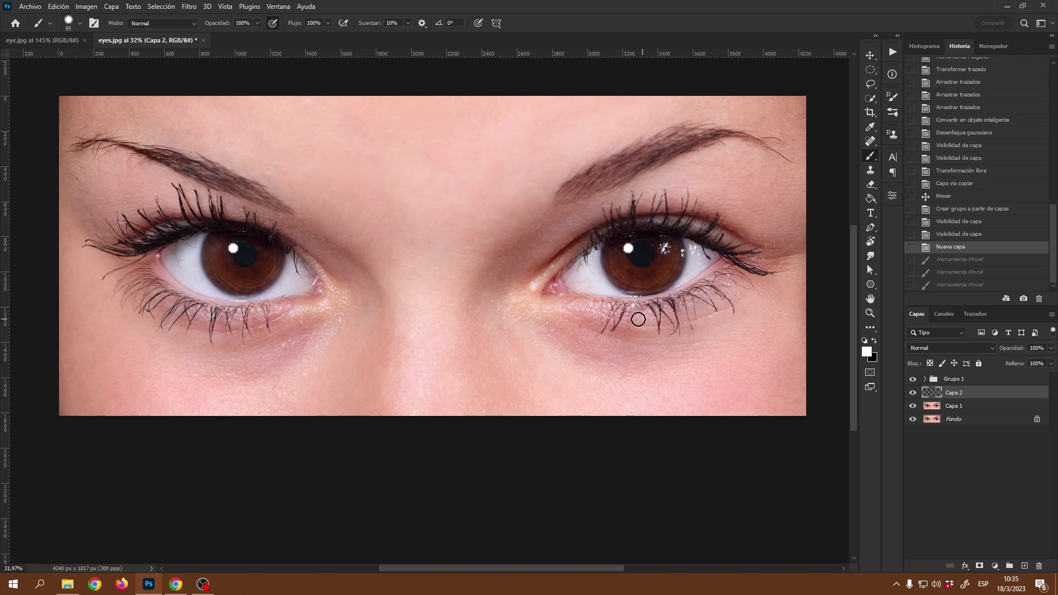
- Set the brush to 36 px and paint curved white highlights along the bottom of both irises
{"action": "left_click_drag", "start_coordinate": [625, 292], "coordinate": [642, 290]}
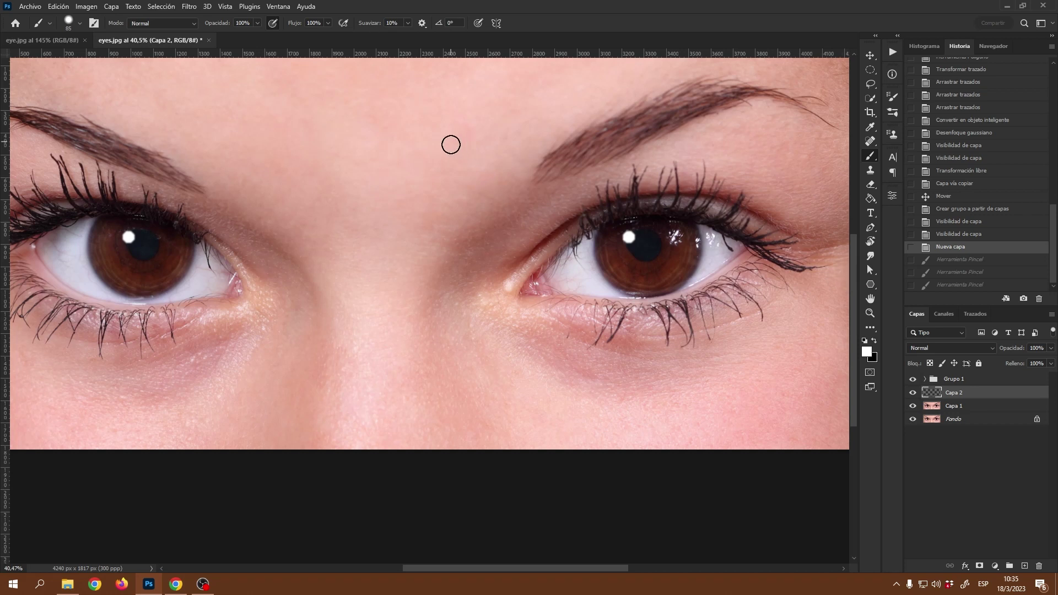
{"action": "right_click", "coordinate": [548, 297], "text": "alt"}
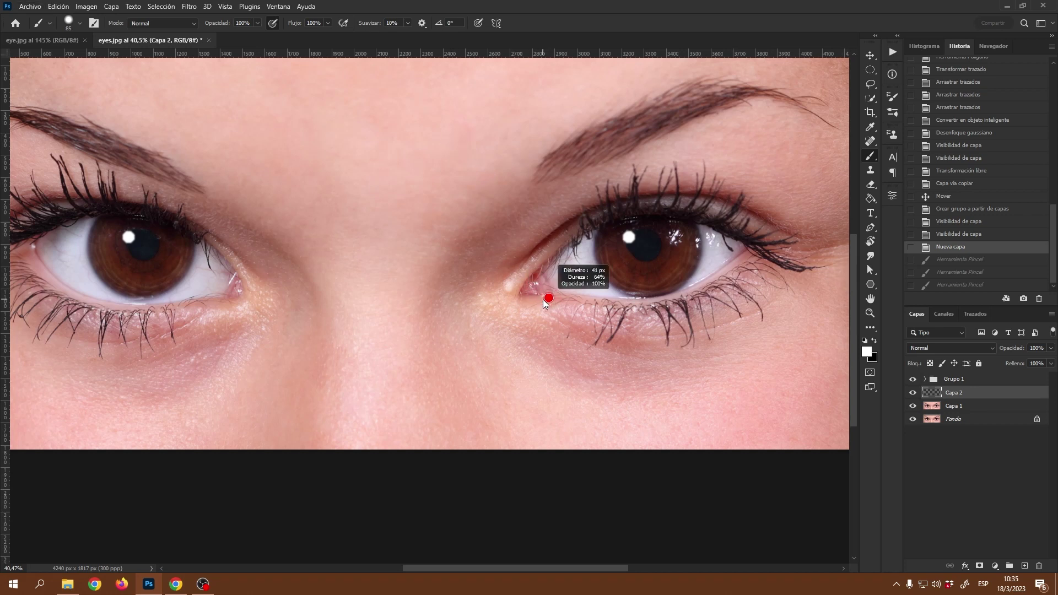
{"action": "left_click_drag", "start_coordinate": [543, 299], "coordinate": [543, 299]}
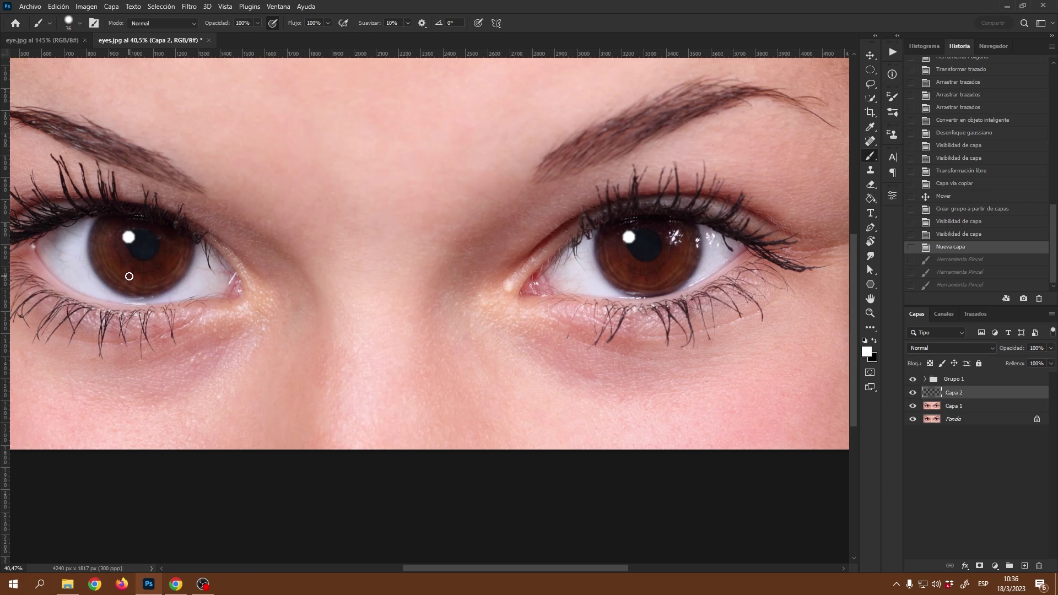
{"action": "left_click_drag", "start_coordinate": [129, 277], "coordinate": [165, 266]}
{"action": "key", "text": "ctrl+z"}
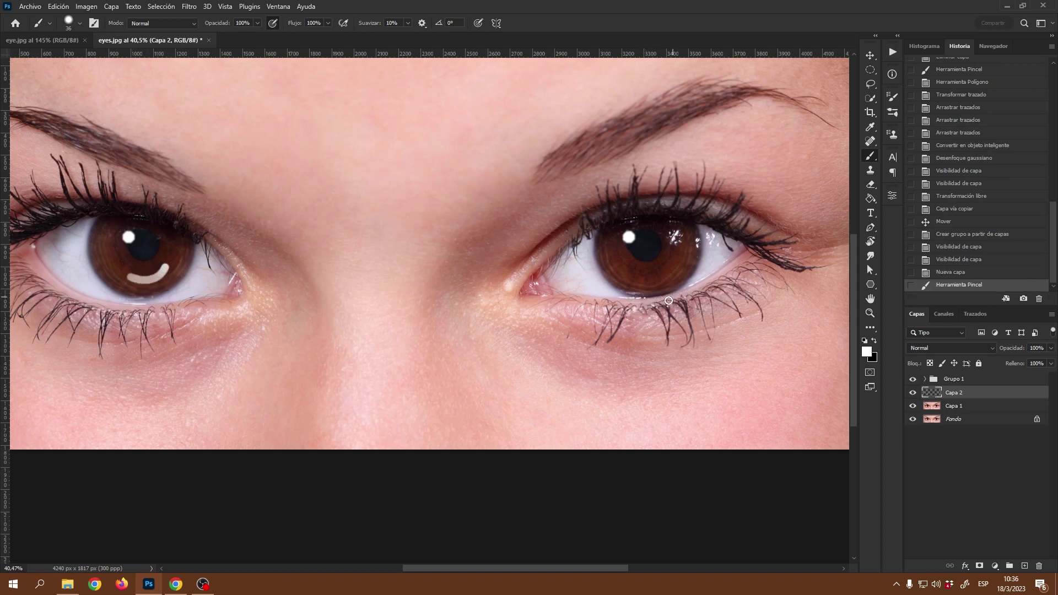
{"action": "left_click_drag", "start_coordinate": [637, 279], "coordinate": [683, 260]}
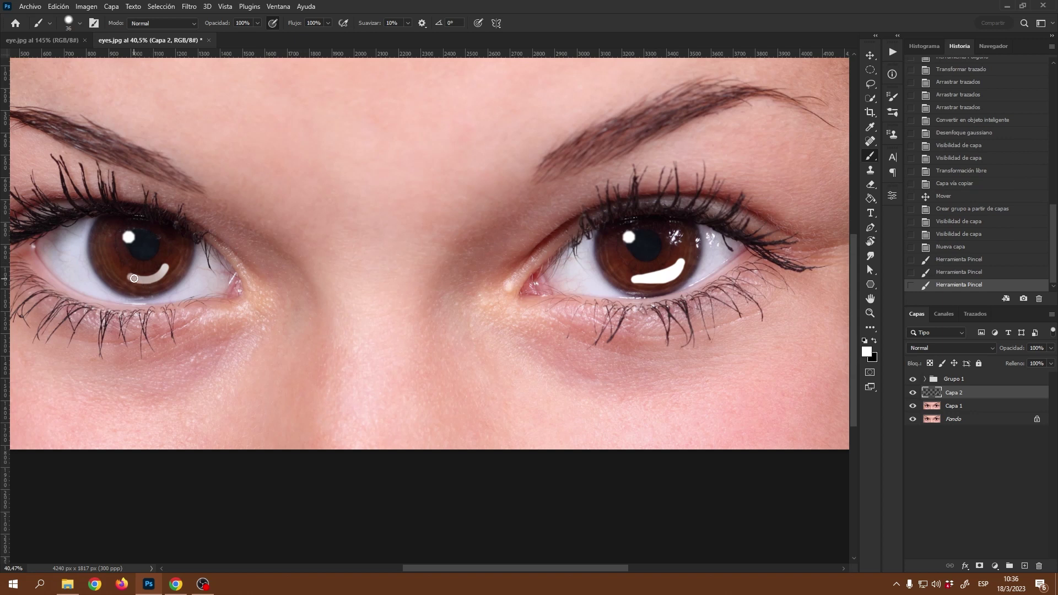
{"action": "mouse_move", "coordinate": [140, 279]}
{"action": "left_mouse_down"}
{"action": "mouse_move", "coordinate": [164, 268]}
{"action": "mouse_move", "coordinate": [129, 278]}
{"action": "mouse_move", "coordinate": [142, 281]}
{"action": "left_mouse_up"}
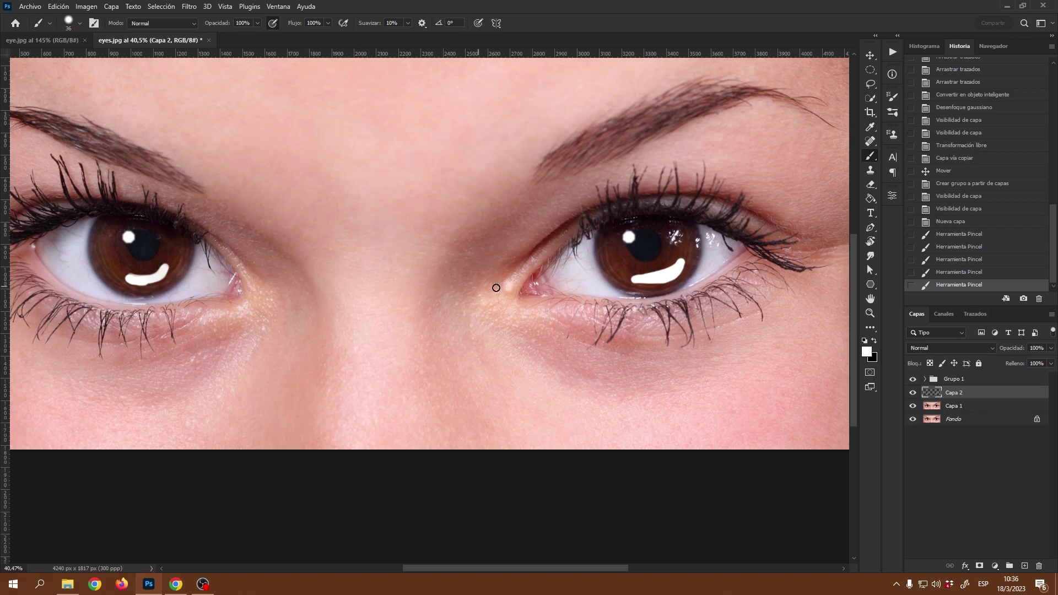
{"action": "left_click_drag", "start_coordinate": [550, 295], "coordinate": [525, 293]}
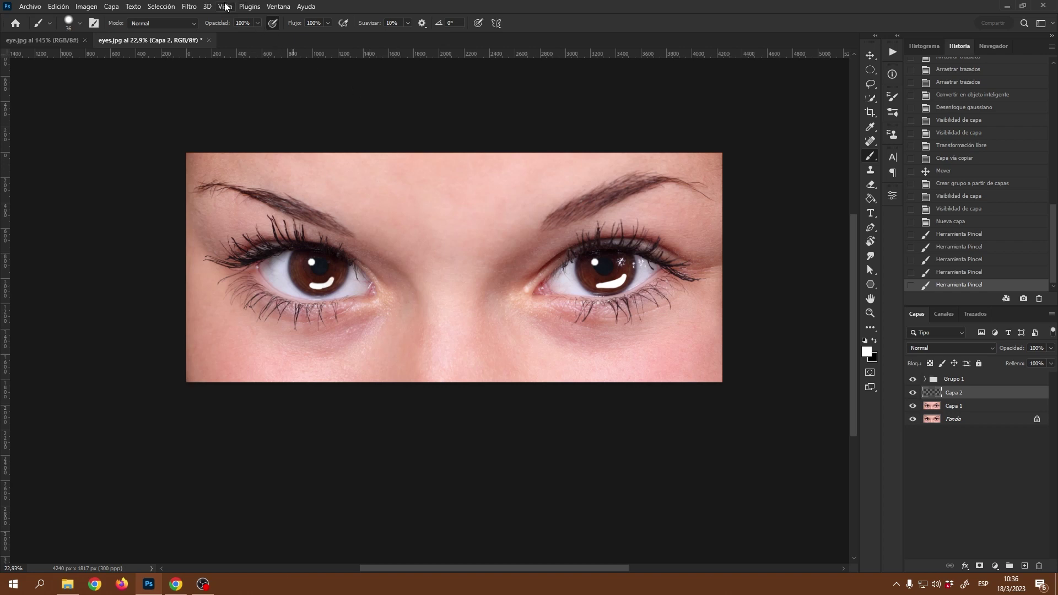
- Apply Desenfoque gaussiano with a radius of roughly 37–43 px to the Capa 2 highlight strokes
{"action": "left_click", "coordinate": [187, 7]}
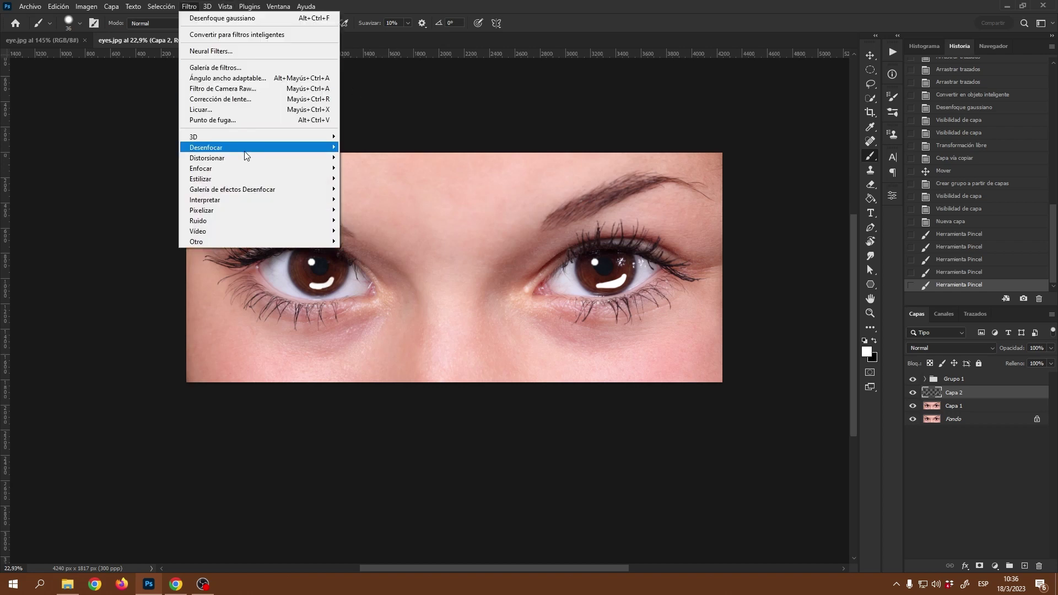
{"action": "mouse_move", "coordinate": [259, 150]}
{"action": "left_click", "coordinate": [403, 220]}
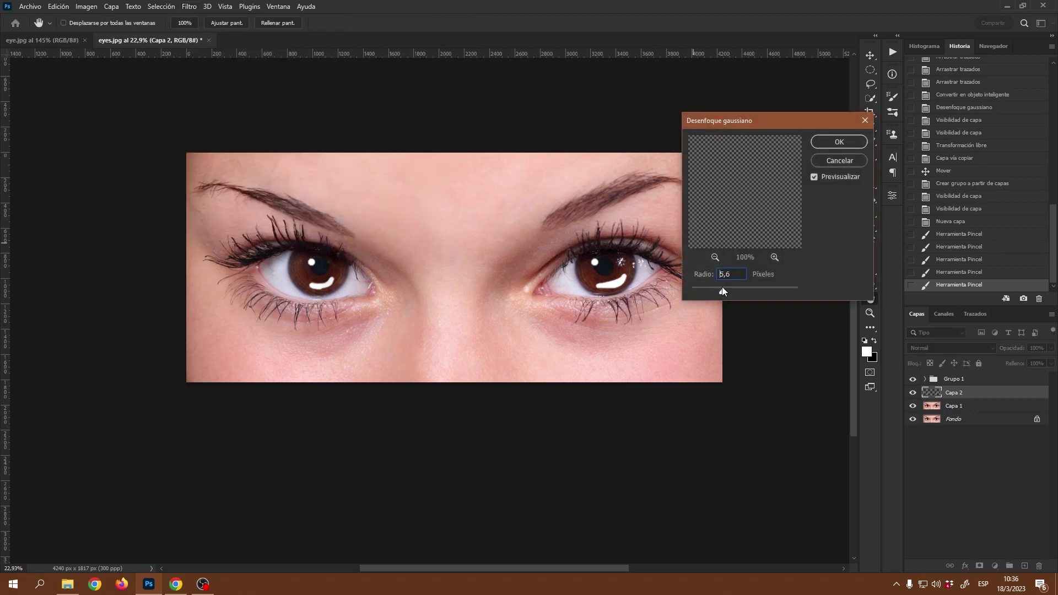
{"action": "left_click_drag", "start_coordinate": [729, 287], "coordinate": [745, 289]}
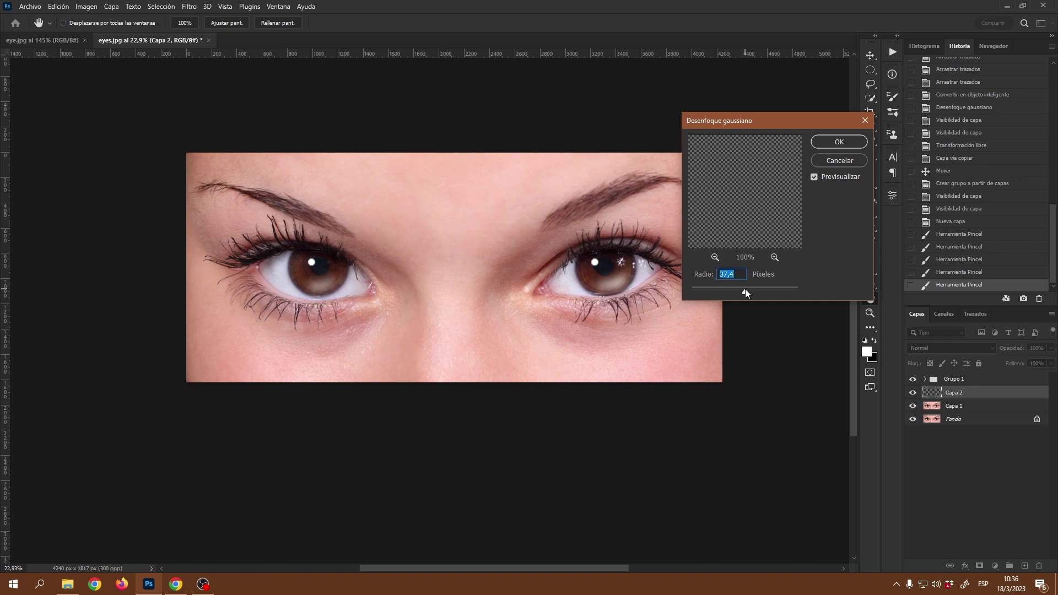
{"action": "left_click_drag", "start_coordinate": [747, 290], "coordinate": [744, 290]}
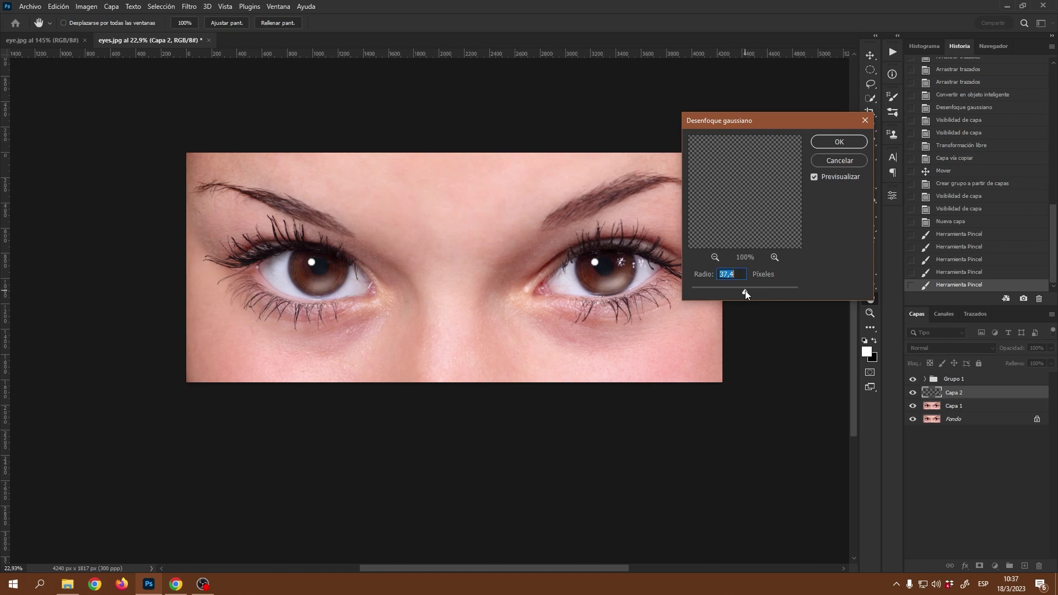
{"action": "left_click", "coordinate": [831, 142]}
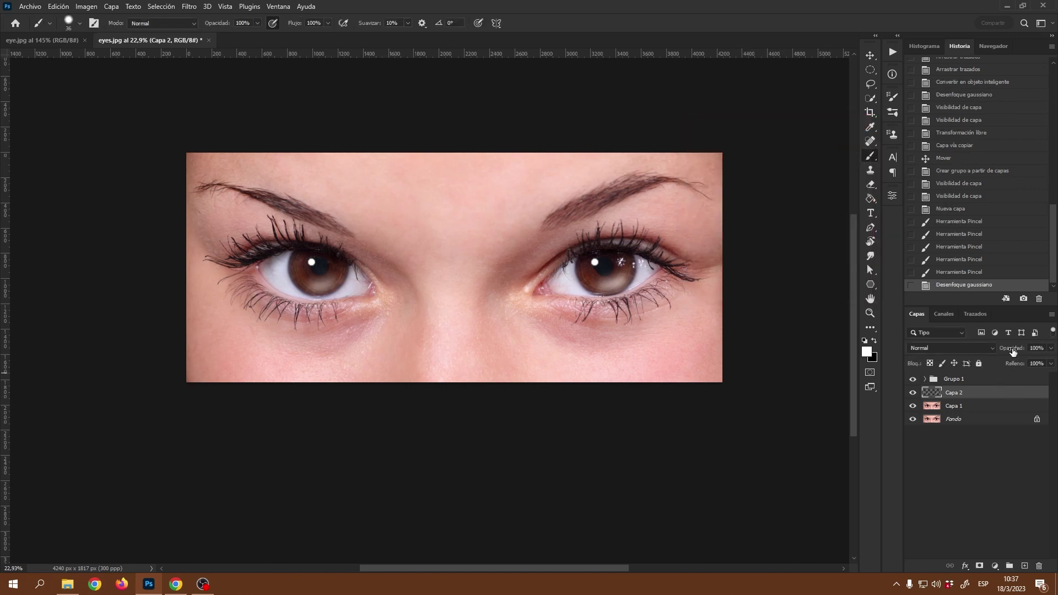
- Lower Capa 2's opacity to 76%, undo a stray brush dab, and select Capa 1 with the Move tool
{"action": "mouse_move", "coordinate": [1012, 352]}
{"action": "left_mouse_down"}
{"action": "mouse_move", "coordinate": [991, 355]}
{"action": "mouse_move", "coordinate": [999, 352]}
{"action": "left_mouse_up"}
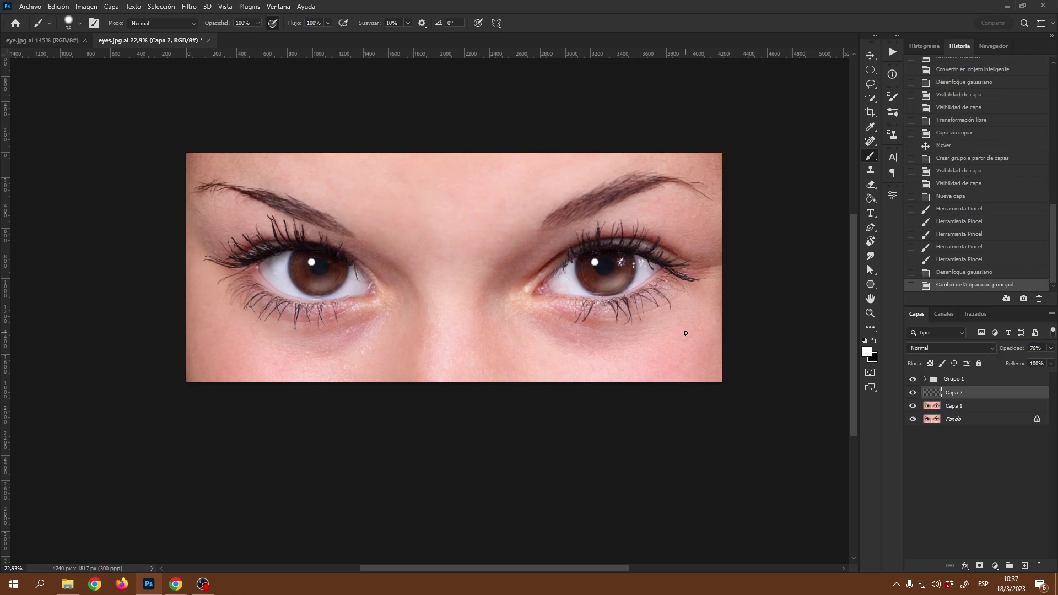
{"action": "key", "text": "alt+space"}
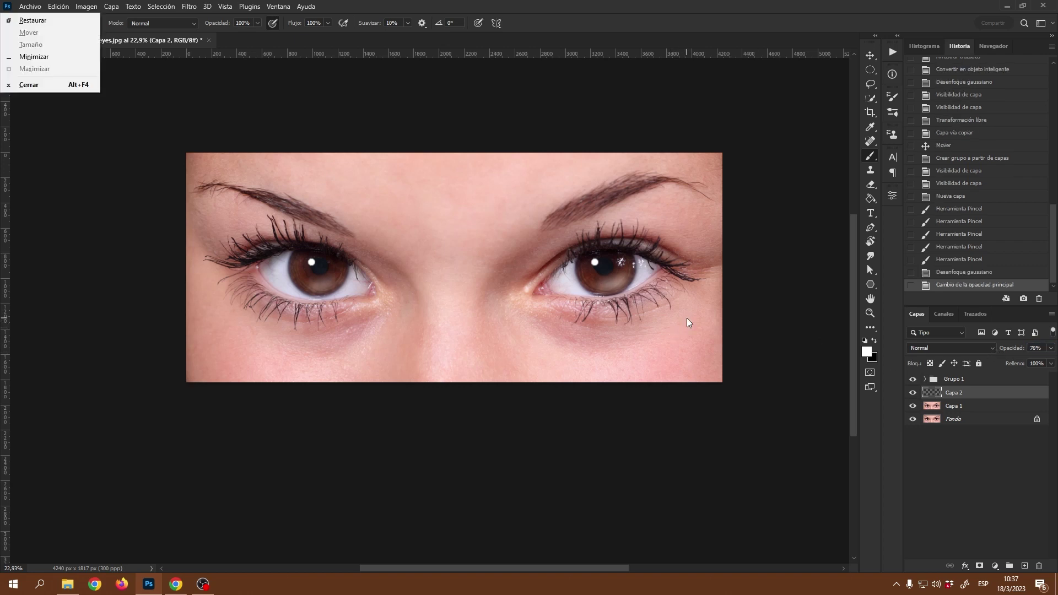
{"action": "key", "text": "Escape"}
{"action": "left_click", "coordinate": [687, 318]}
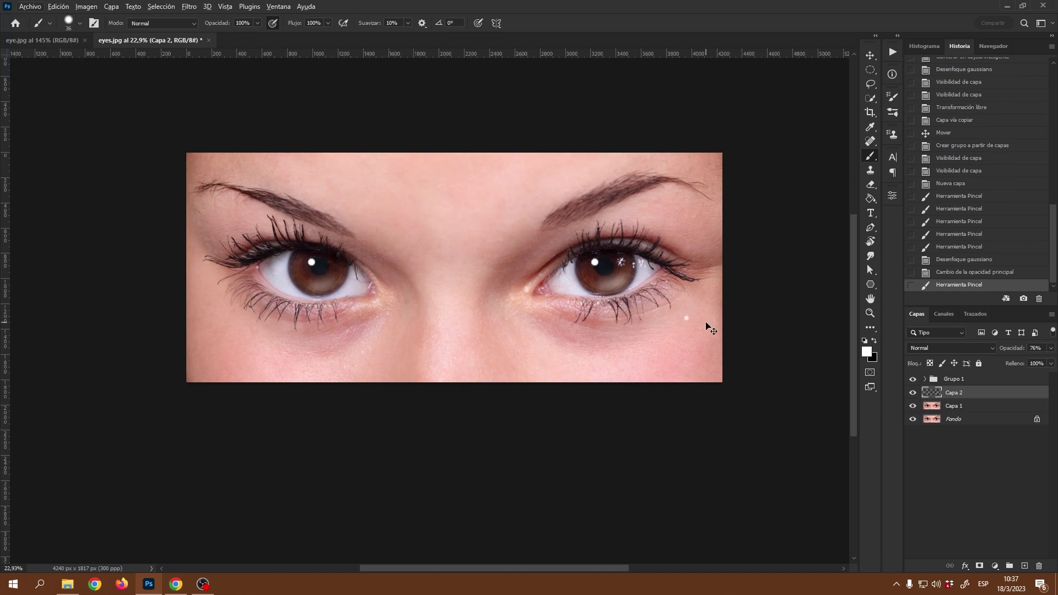
{"action": "key", "text": "ctrl+z"}
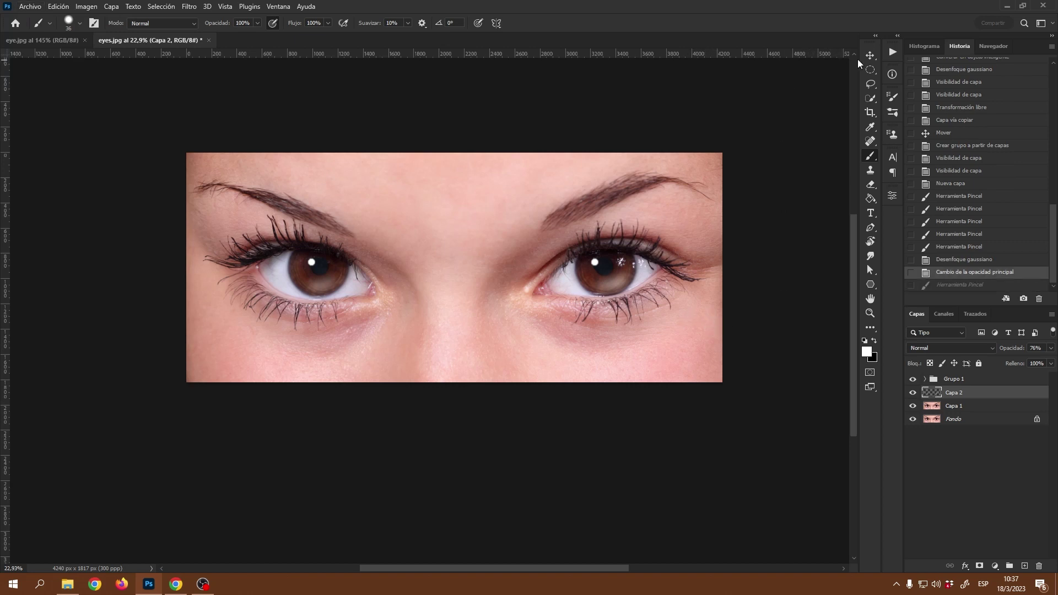
{"action": "left_click", "coordinate": [870, 55]}
{"action": "left_click", "coordinate": [716, 361]}
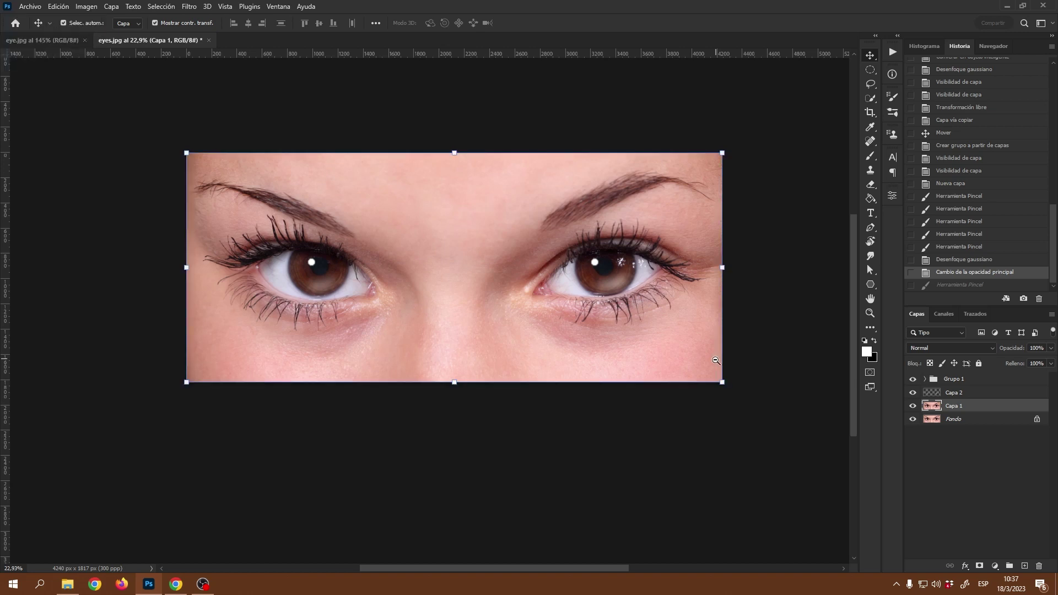
{"action": "left_click_drag", "start_coordinate": [715, 358], "coordinate": [709, 359]}
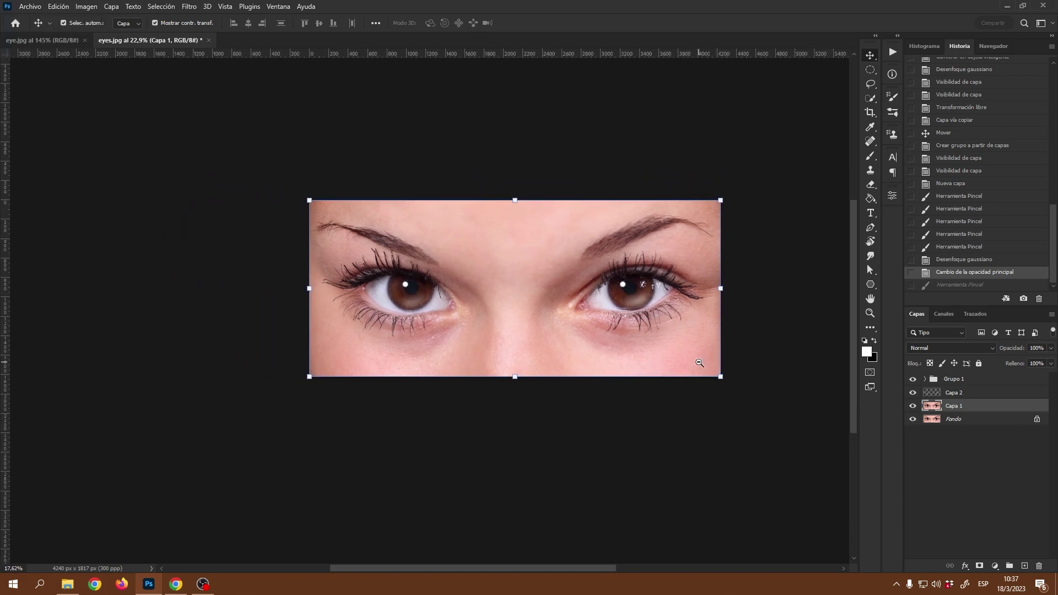
{"action": "left_click", "coordinate": [755, 437]}
{"action": "left_click", "coordinate": [912, 419]}
{"action": "left_click", "coordinate": [912, 408], "text": "alt"}
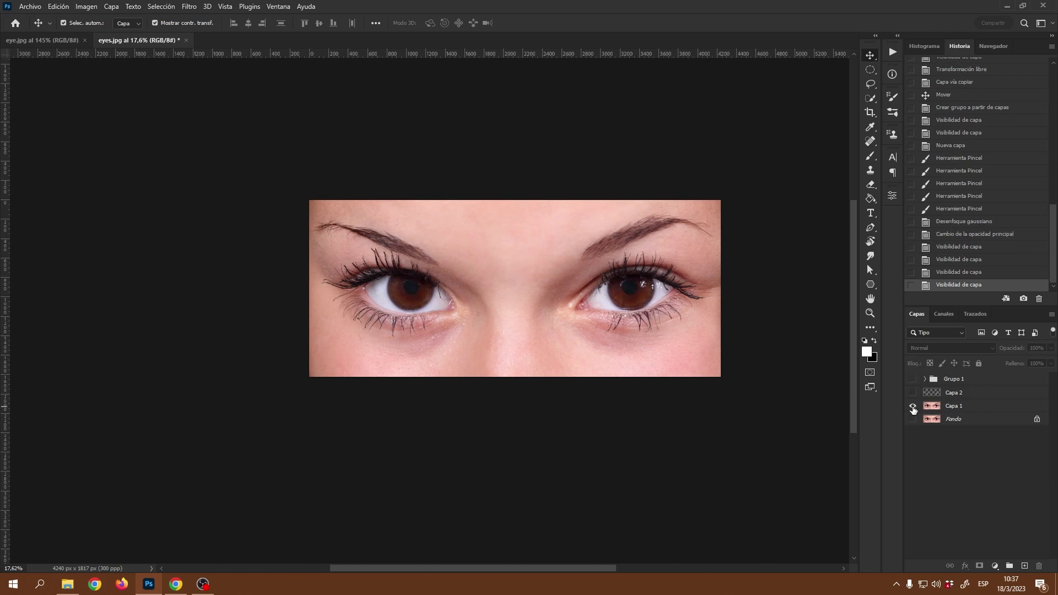
{"action": "left_click", "coordinate": [912, 408], "text": "alt"}
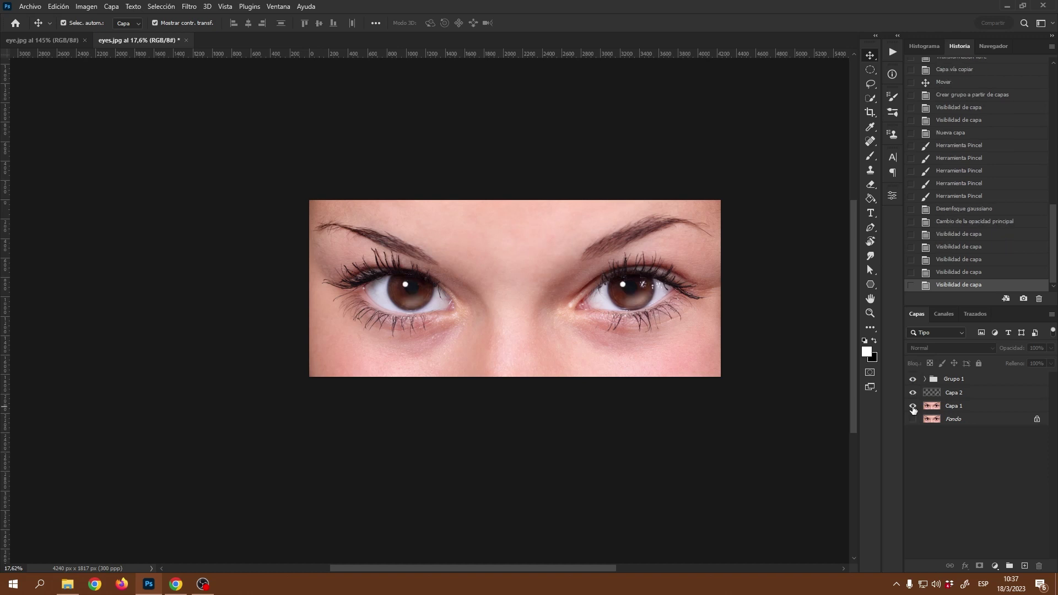
{"action": "left_click", "coordinate": [912, 408], "text": "alt"}
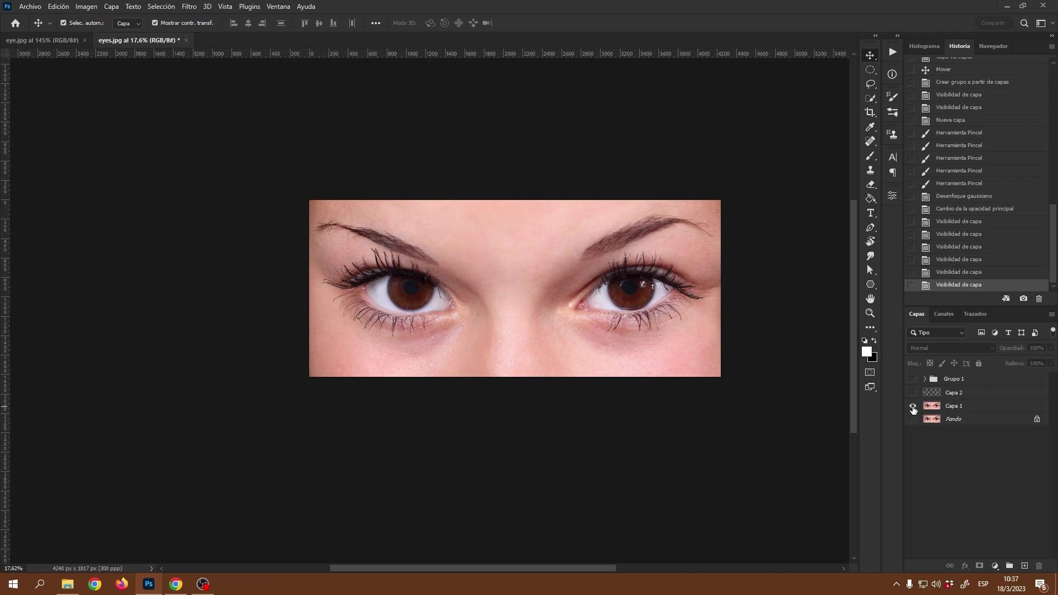
{"action": "left_click", "coordinate": [912, 407], "text": "alt"}
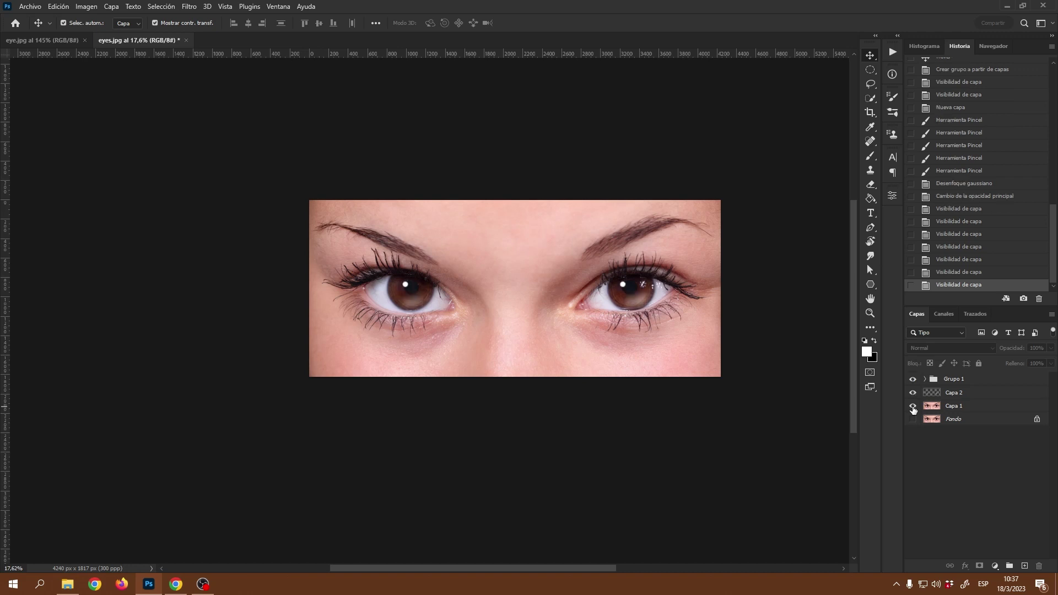